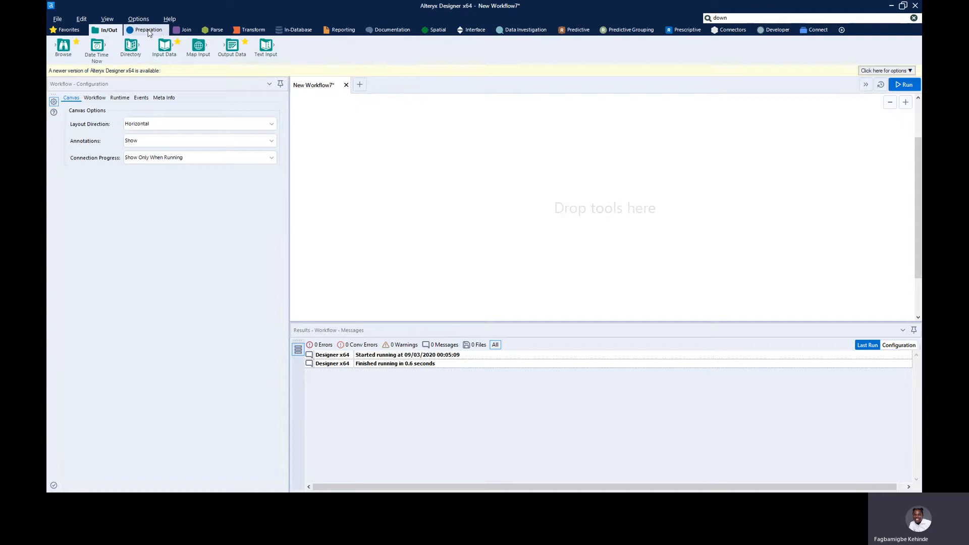
Review the Preparation tools and check which of them are enabled in the tool palette configuration
{"action": "left_click", "coordinate": [150, 32]}
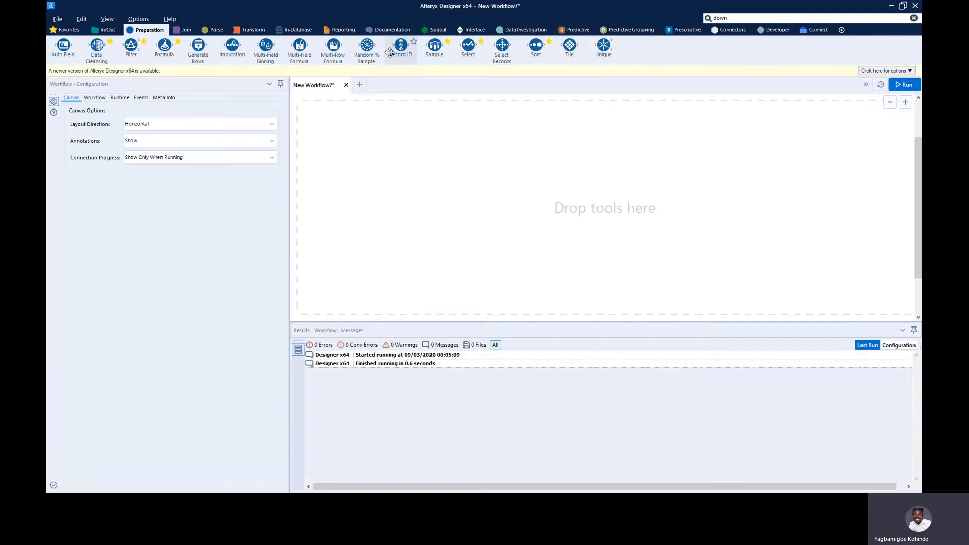
{"action": "left_click_drag", "start_coordinate": [569, 46], "coordinate": [589, 58]}
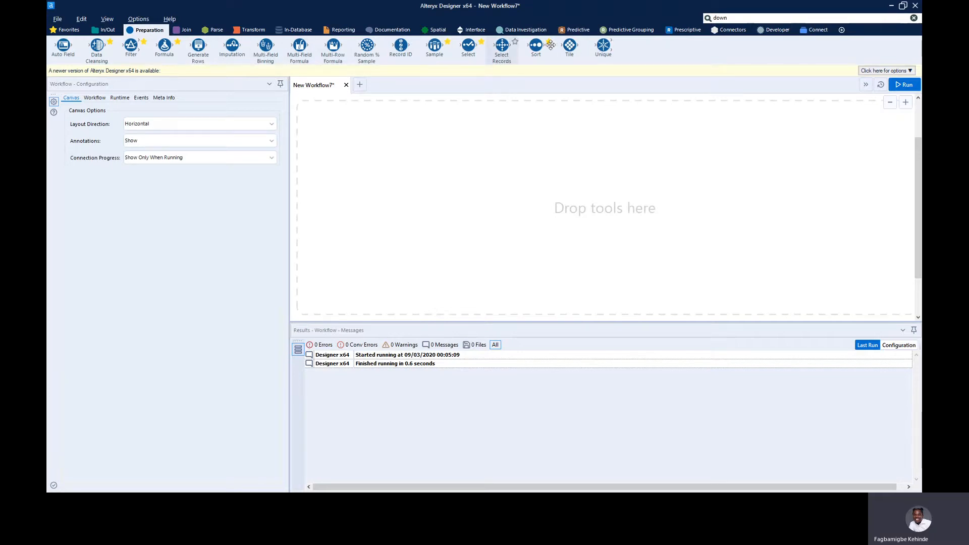
{"action": "left_click", "coordinate": [842, 31]}
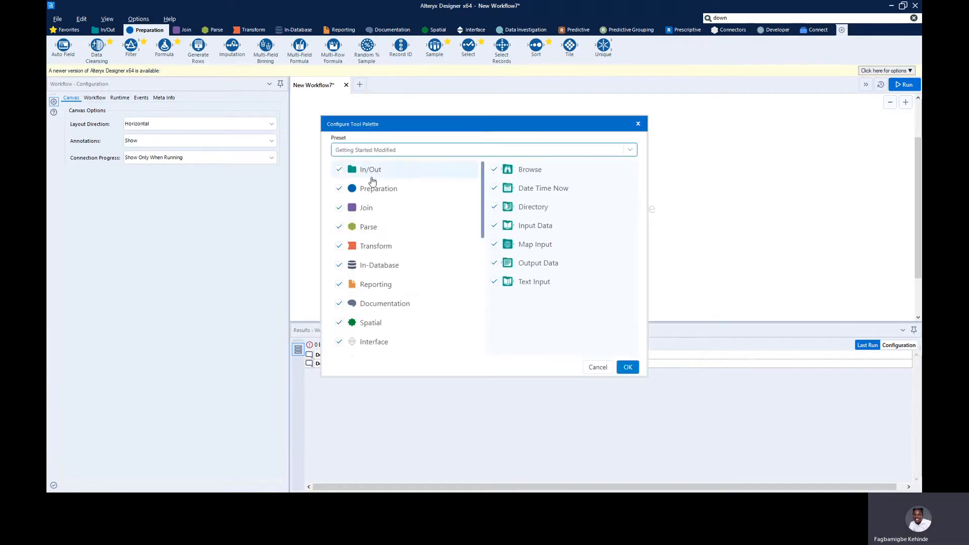
{"action": "left_click", "coordinate": [393, 189]}
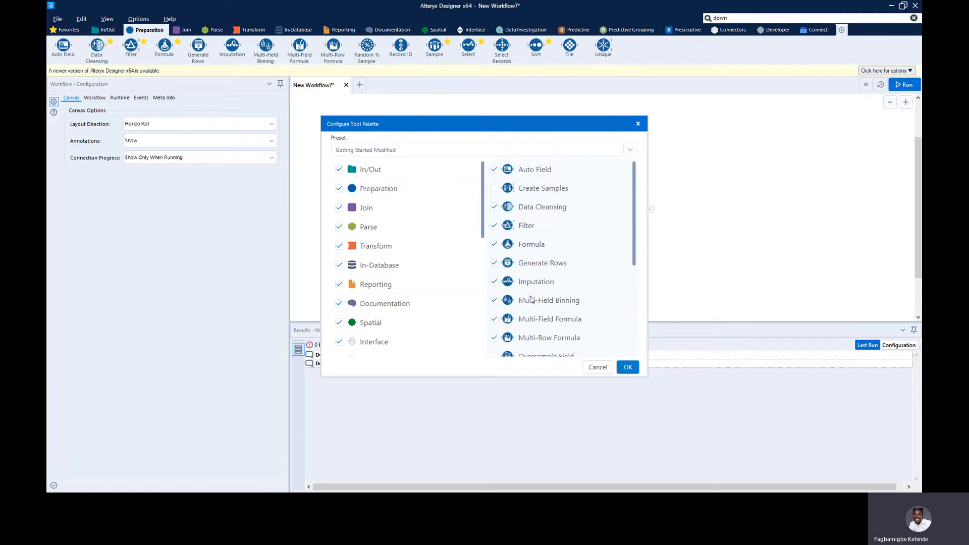
{"action": "scroll", "coordinate": [531, 300], "scroll_direction": "down", "scroll_amount": 2}
{"action": "scroll", "coordinate": [531, 299], "scroll_direction": "down", "scroll_amount": 3}
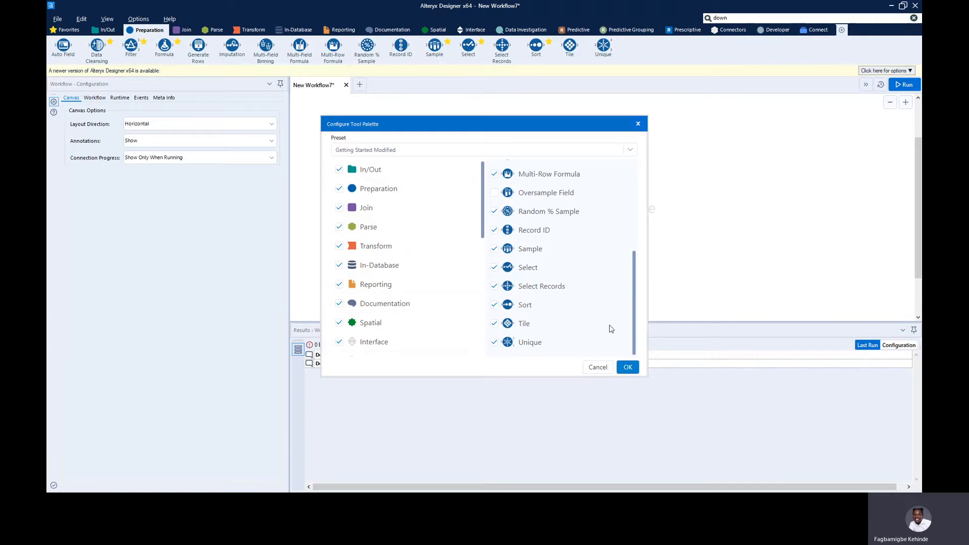
{"action": "left_click", "coordinate": [627, 367]}
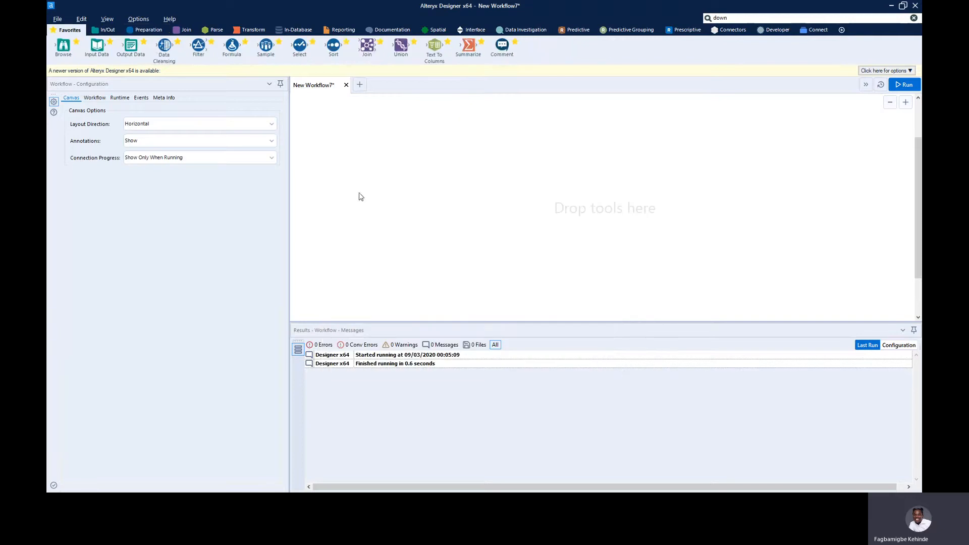
{"action": "left_click", "coordinate": [142, 31]}
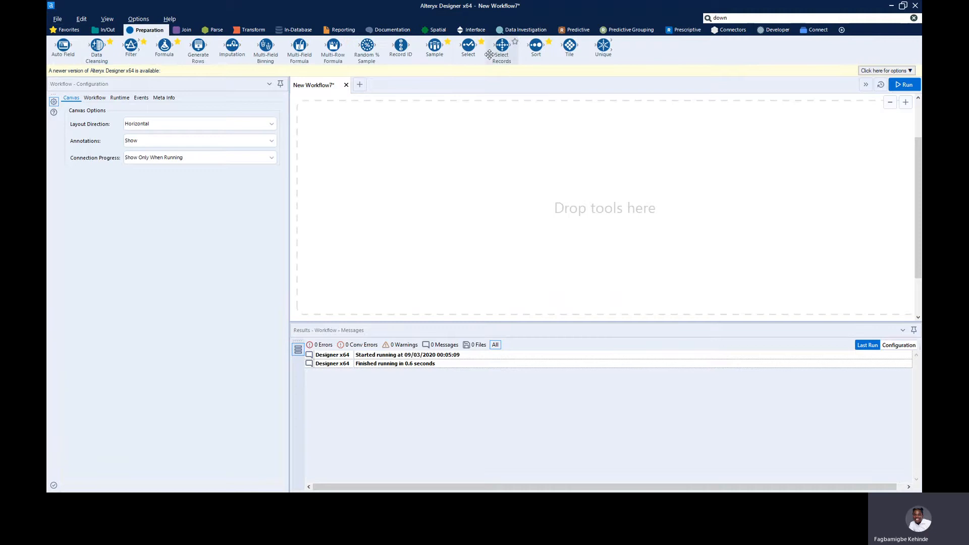
{"action": "left_click_drag", "start_coordinate": [400, 46], "coordinate": [407, 41]}
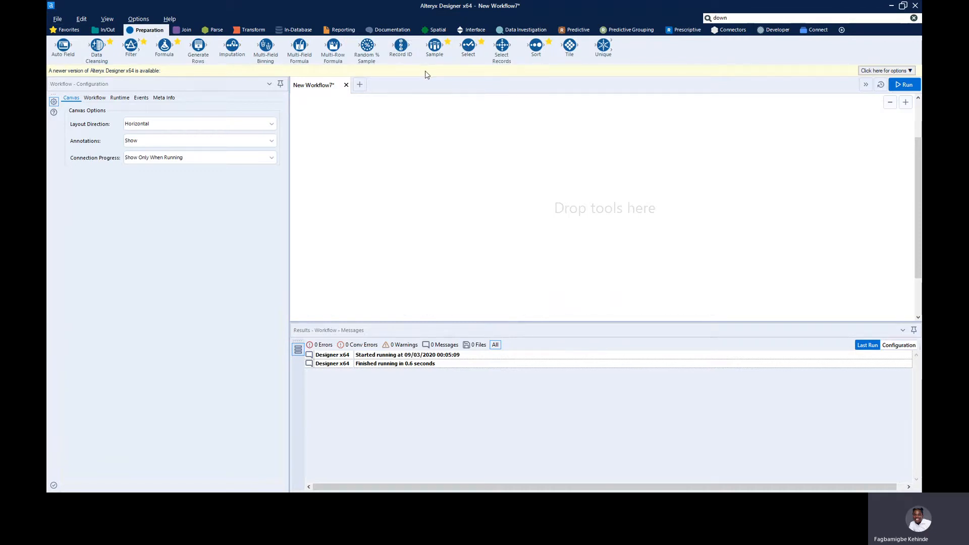
{"action": "left_click", "coordinate": [104, 30]}
{"action": "left_click_drag", "start_coordinate": [96, 45], "coordinate": [82, 48]}
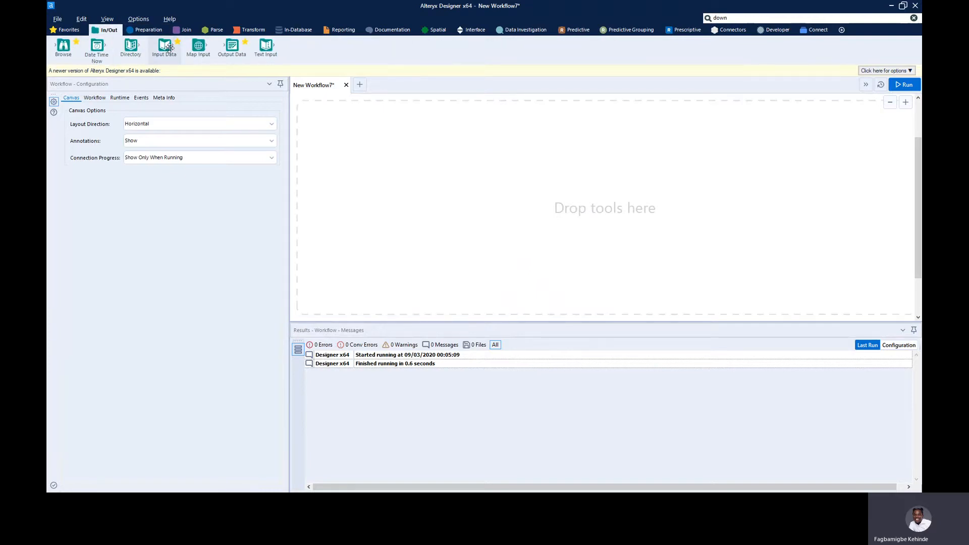
{"action": "left_click_drag", "start_coordinate": [169, 48], "coordinate": [385, 171]}
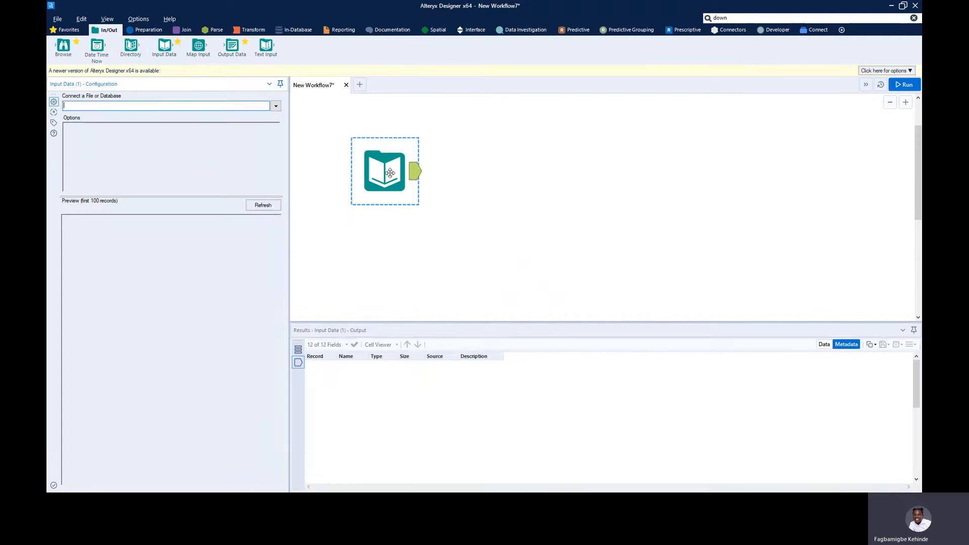
{"action": "left_click", "coordinate": [275, 106]}
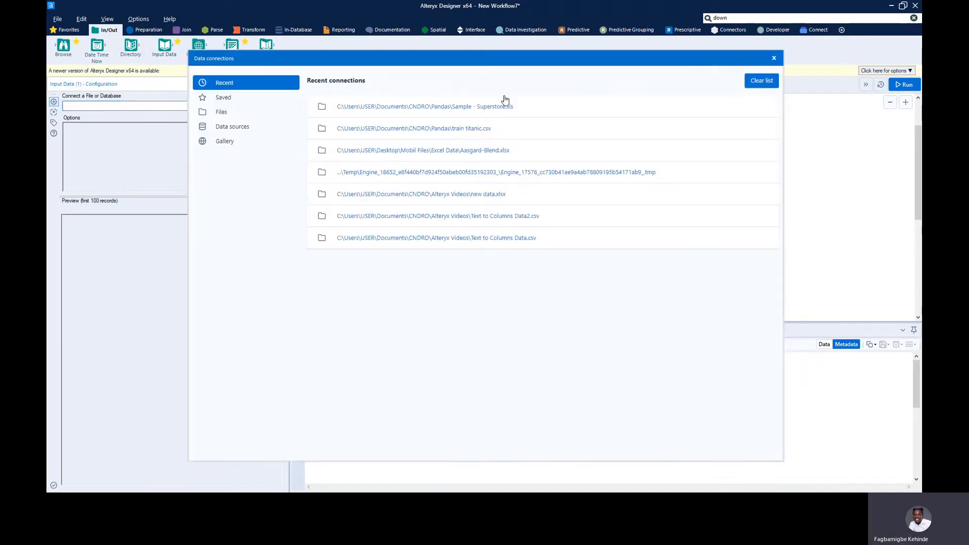
{"action": "left_click", "coordinate": [460, 130]}
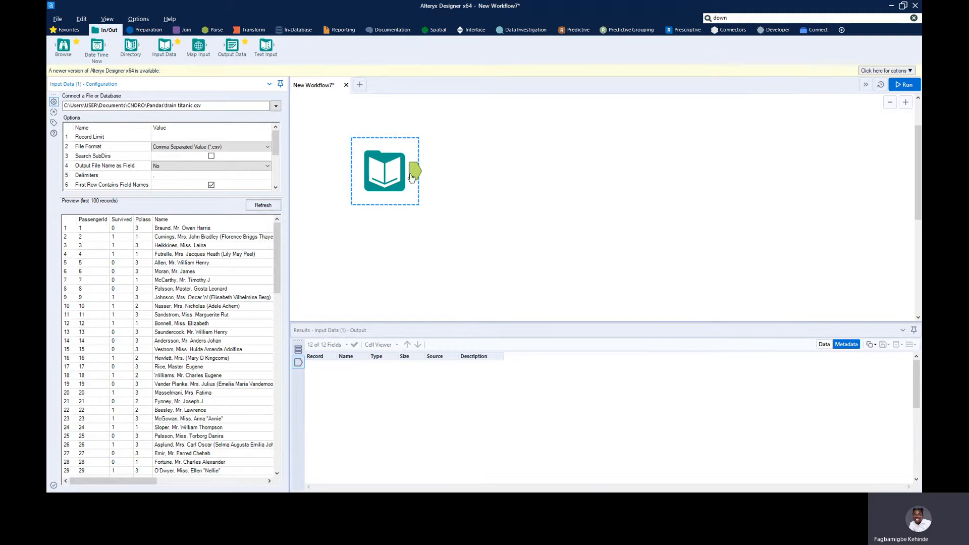
{"action": "left_click_drag", "start_coordinate": [382, 172], "coordinate": [423, 172]}
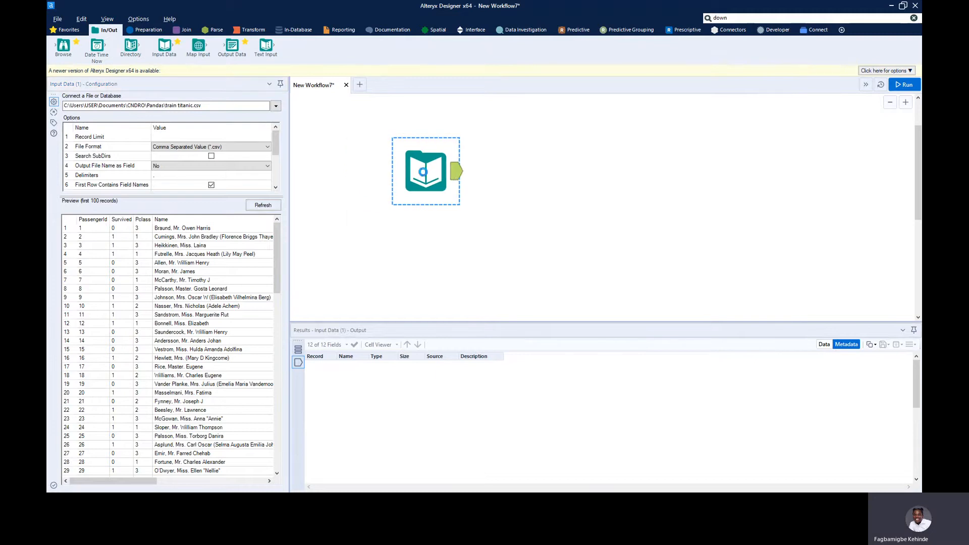
{"action": "key", "text": "Delete"}
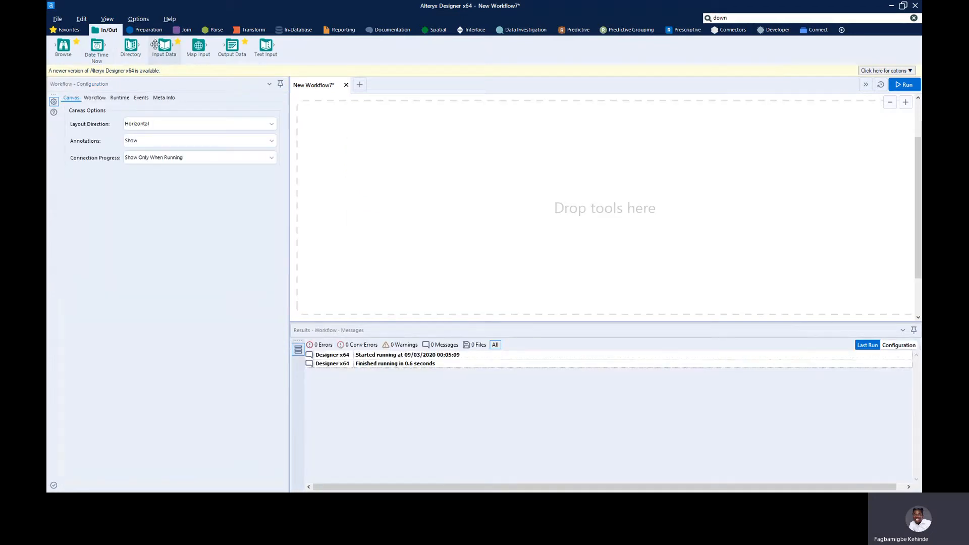
Add an Input Data tool to the canvas and connect it to the Orders sheet of Sample - Superstore.xls
{"action": "left_click_drag", "start_coordinate": [155, 45], "coordinate": [383, 171]}
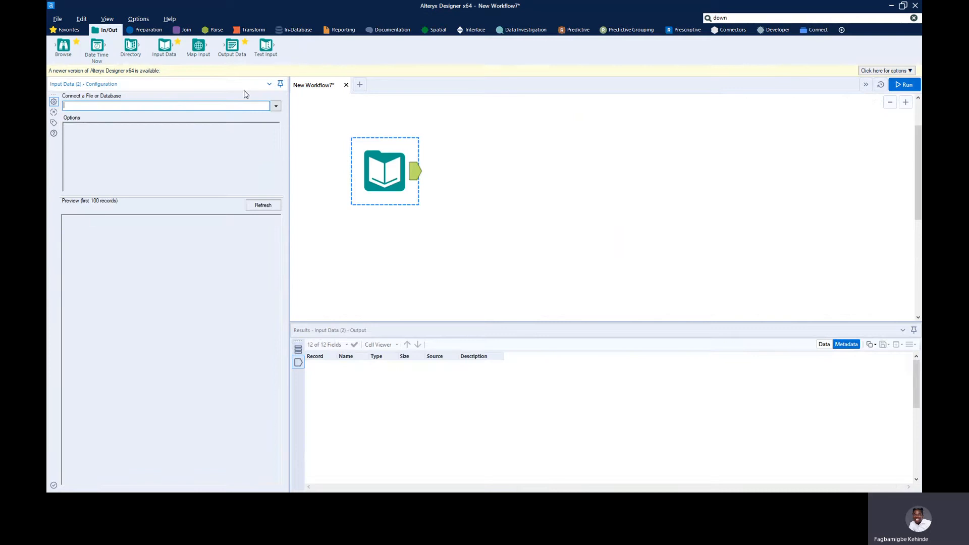
{"action": "left_click", "coordinate": [276, 107]}
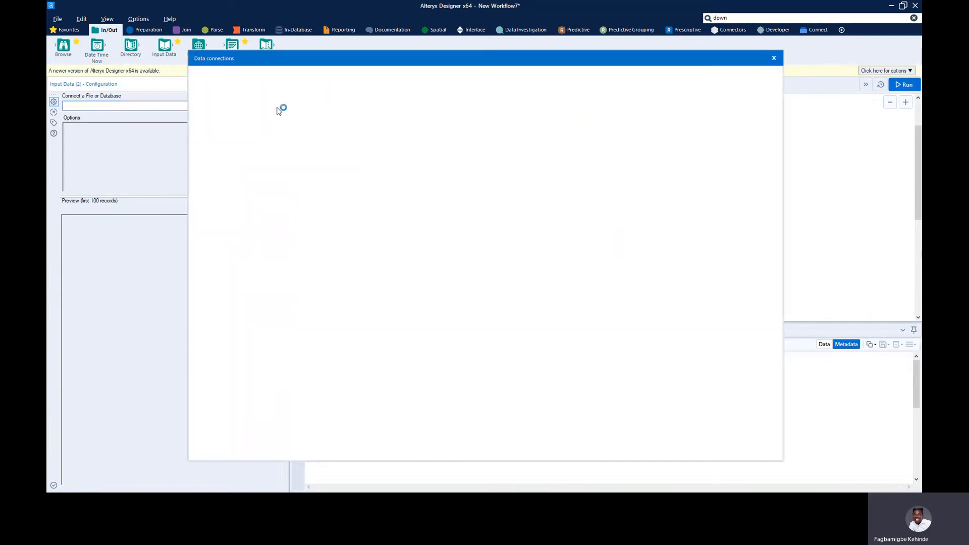
{"action": "left_click", "coordinate": [498, 111]}
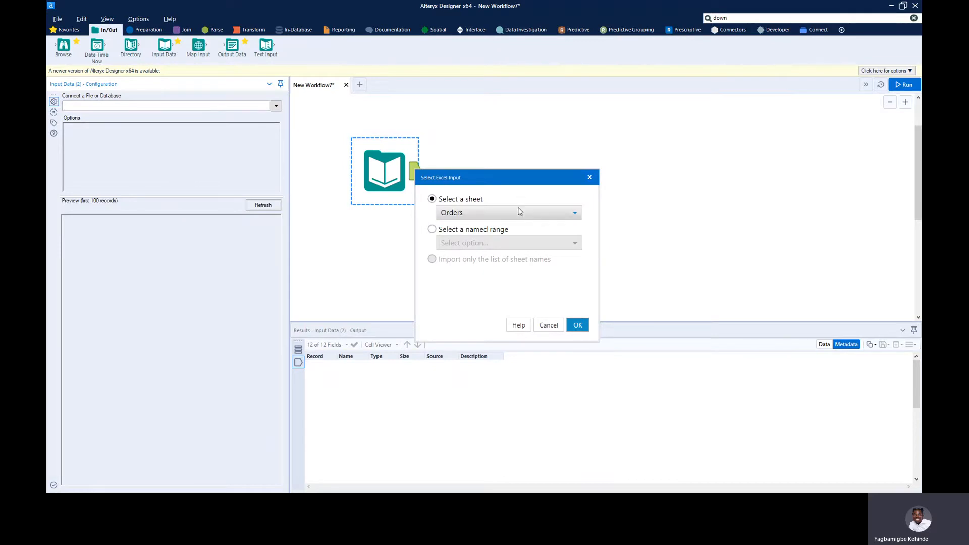
{"action": "left_click", "coordinate": [519, 218]}
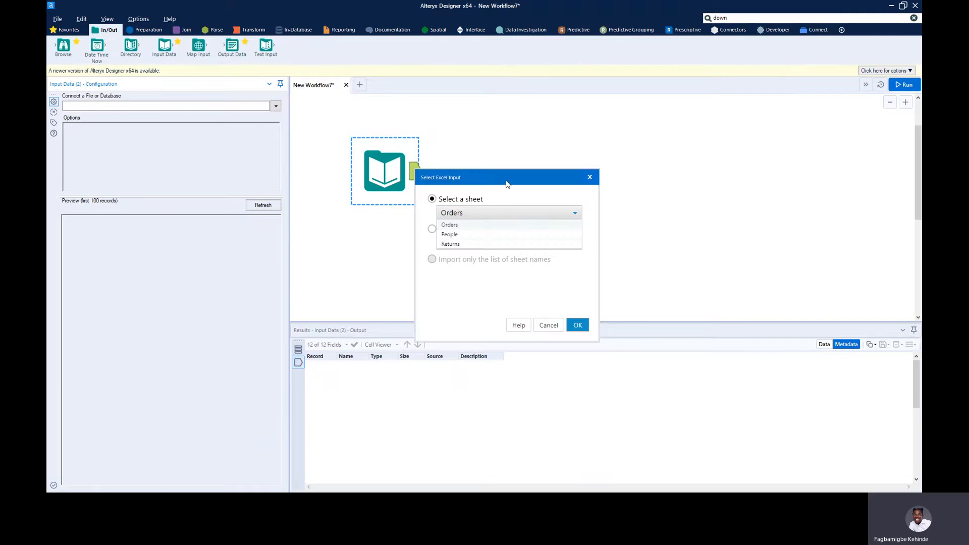
{"action": "left_click_drag", "start_coordinate": [507, 180], "coordinate": [588, 153]}
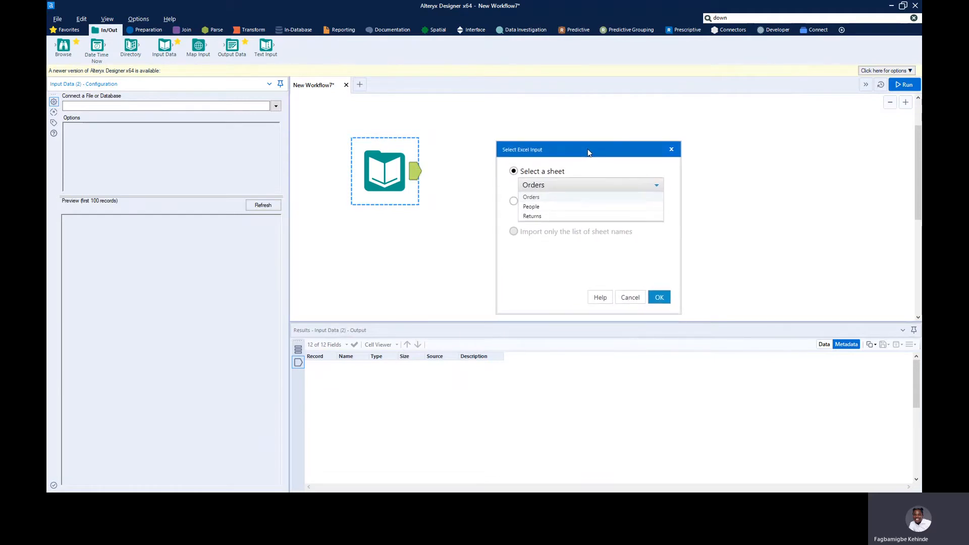
{"action": "left_click", "coordinate": [612, 271]}
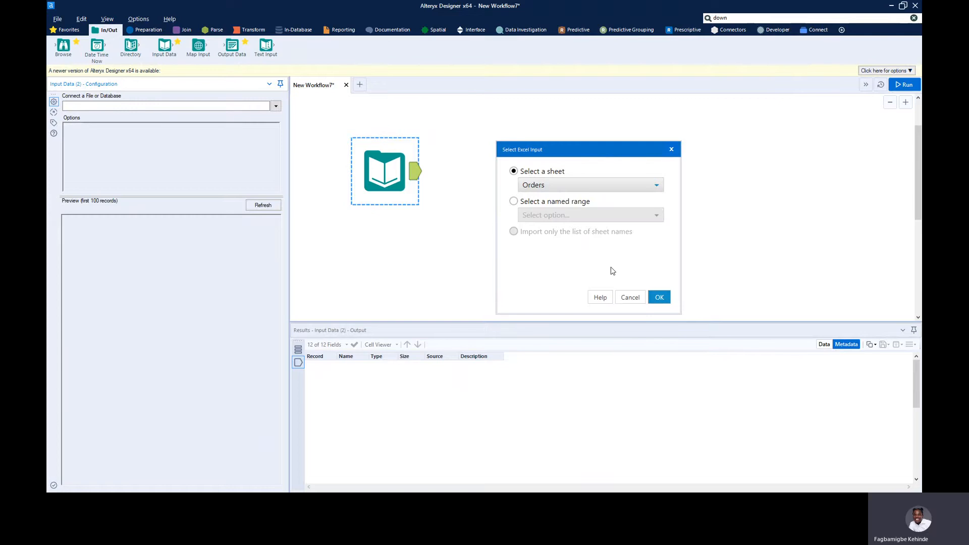
{"action": "left_click", "coordinate": [659, 297]}
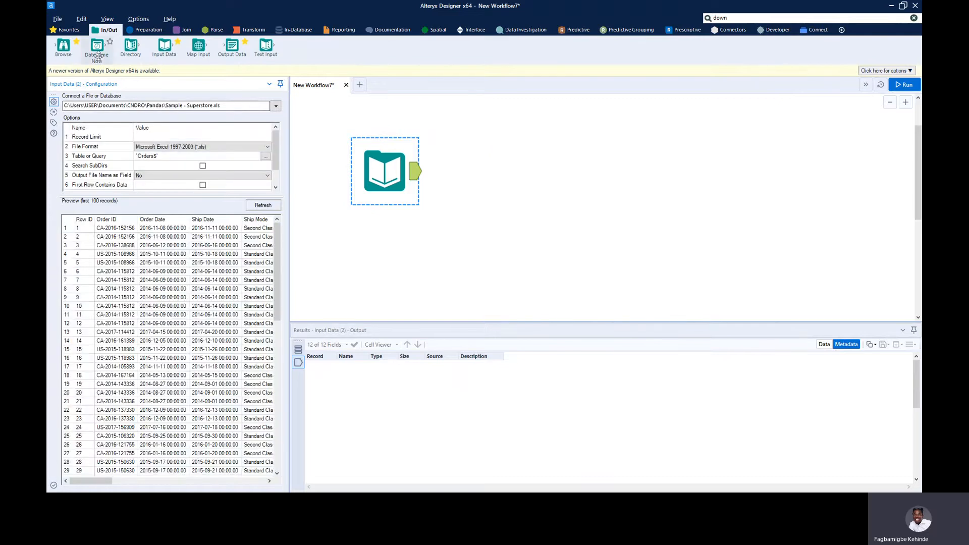
Connect a Browse tool to the Input Data tool's output and show the results as data instead of metadata
{"action": "left_click_drag", "start_coordinate": [63, 46], "coordinate": [536, 172]}
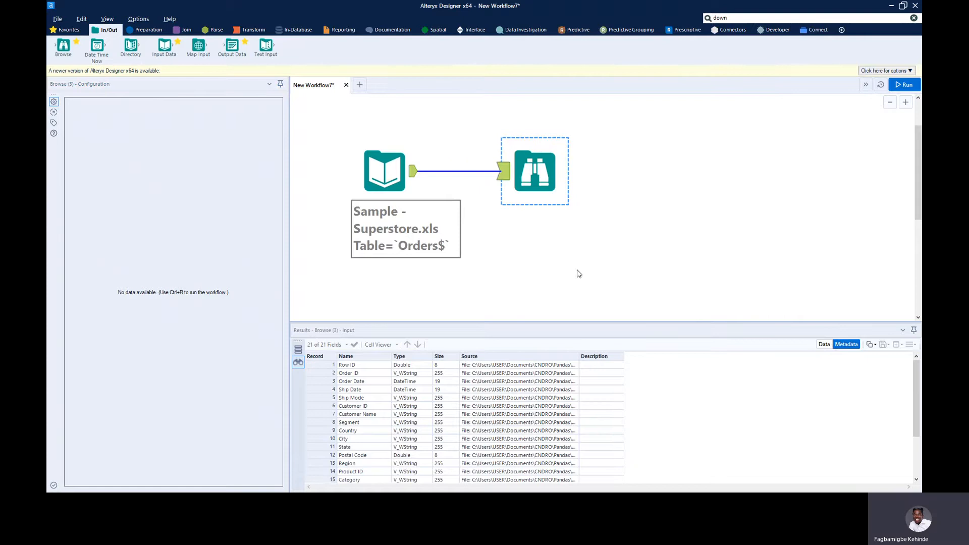
{"action": "left_click", "coordinate": [824, 345]}
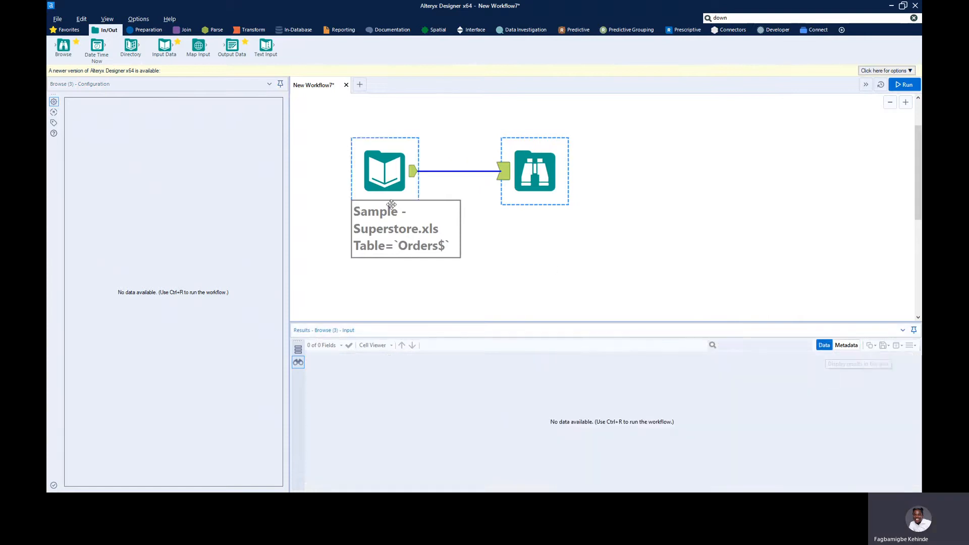
Insert a Select tool between the Input Data and Browse tools and deselect the Row ID and *Unknown fields
{"action": "left_click", "coordinate": [154, 32]}
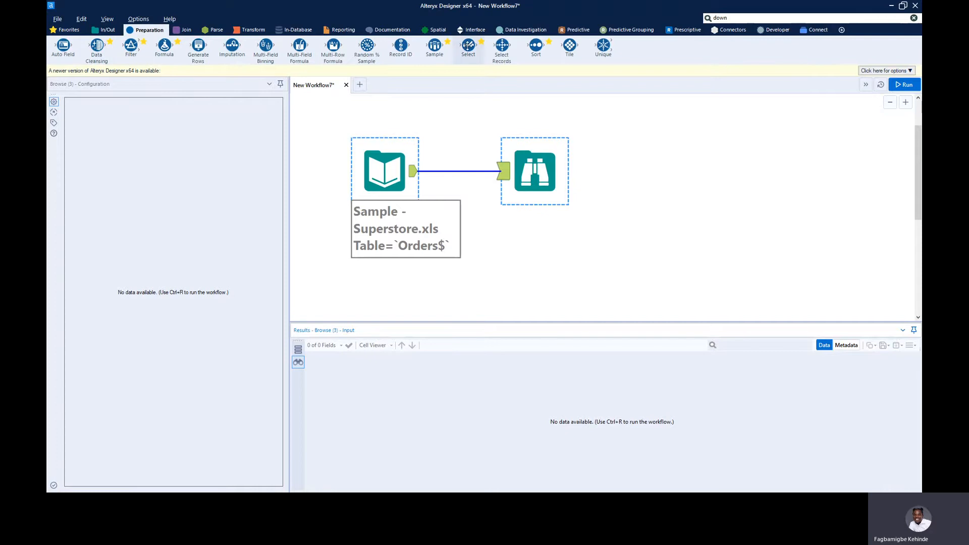
{"action": "left_click_drag", "start_coordinate": [468, 45], "coordinate": [464, 171]}
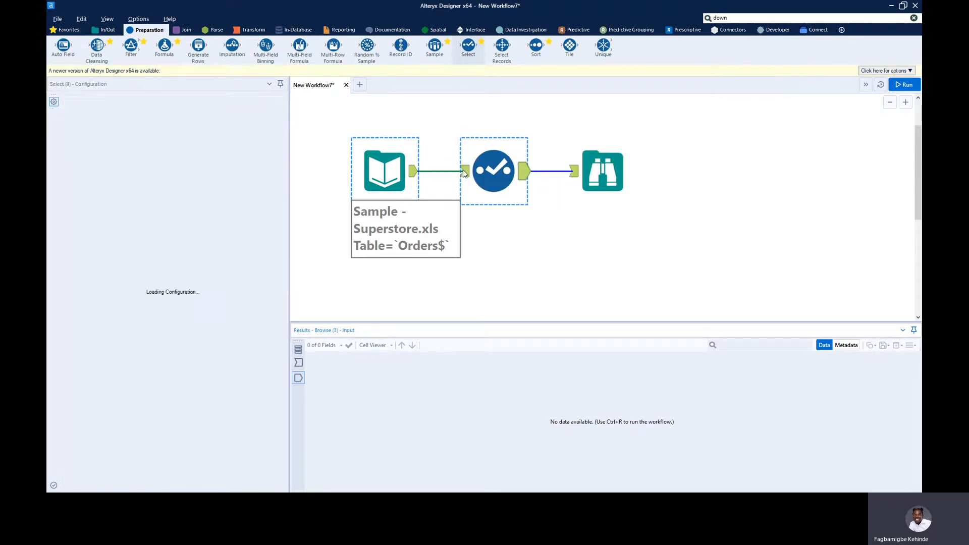
{"action": "left_click", "coordinate": [514, 175]}
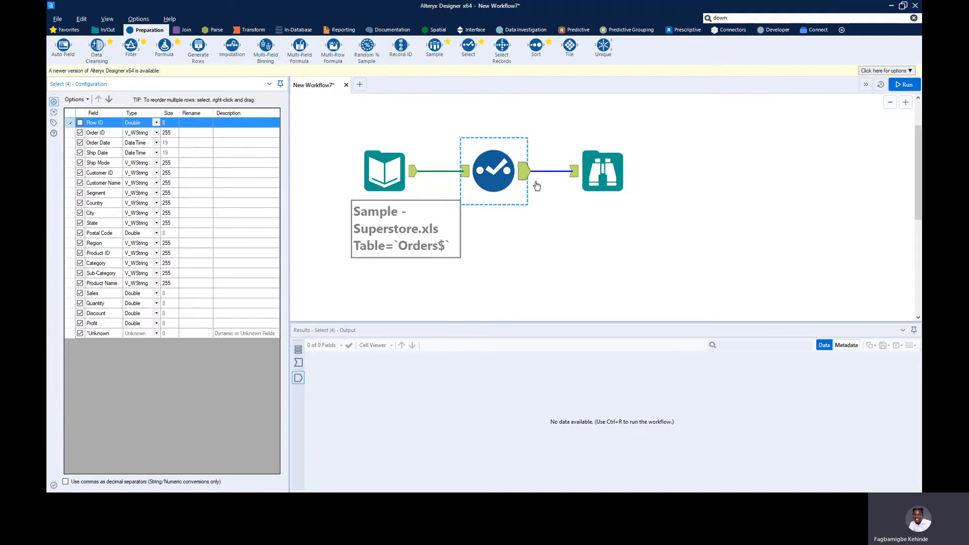
{"action": "left_click", "coordinate": [80, 334]}
Run the workflow and inspect the Browse tool's output records and their row numbering
{"action": "key", "text": "ctrl+r"}
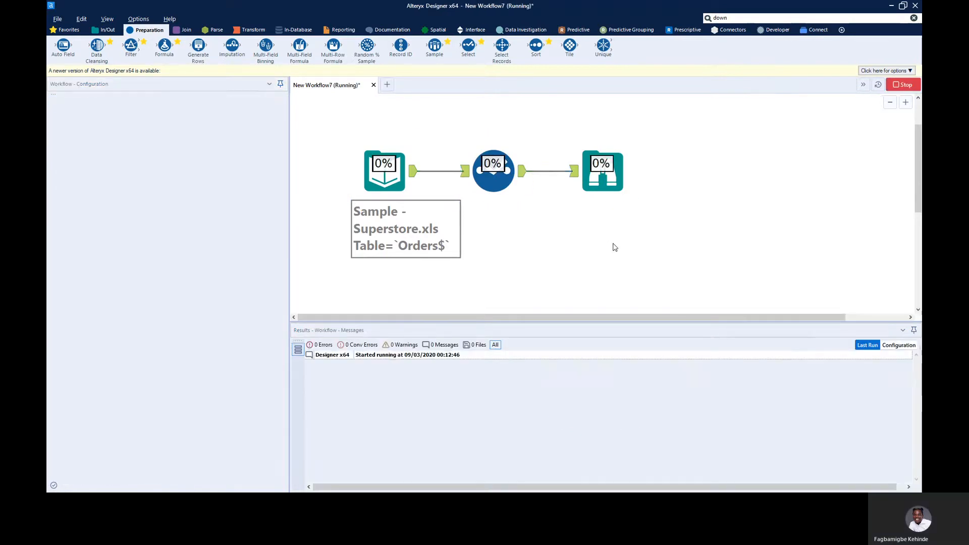
{"action": "left_click", "coordinate": [603, 174]}
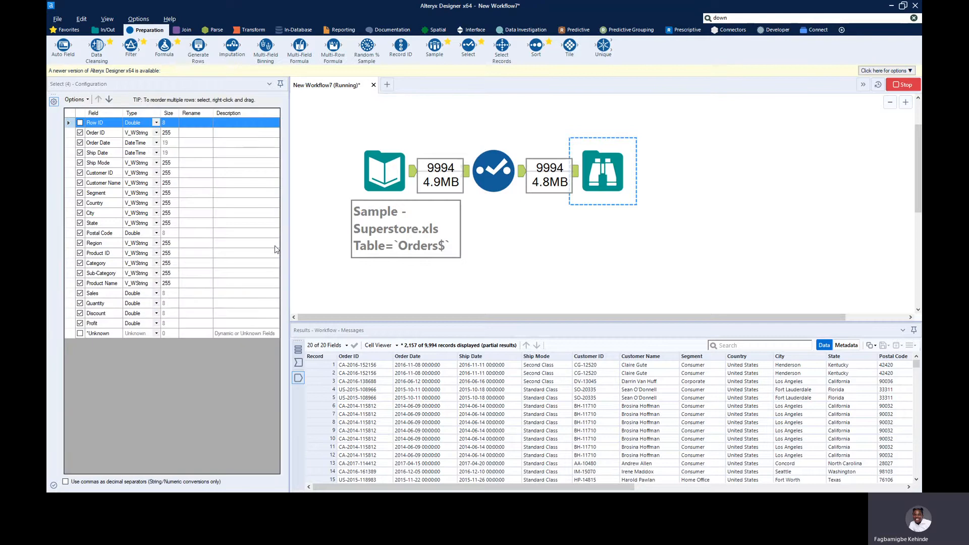
{"action": "left_click", "coordinate": [632, 175]}
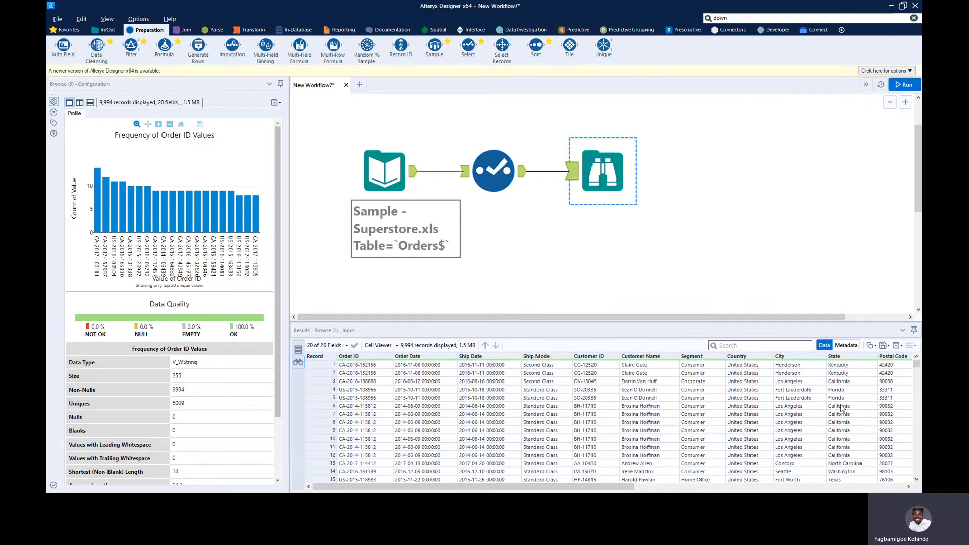
{"action": "scroll", "coordinate": [842, 407], "scroll_direction": "right", "scroll_amount": 5}
{"action": "scroll", "coordinate": [841, 407], "scroll_direction": "left", "scroll_amount": 6}
{"action": "scroll", "coordinate": [841, 408], "scroll_direction": "down", "scroll_amount": 6}
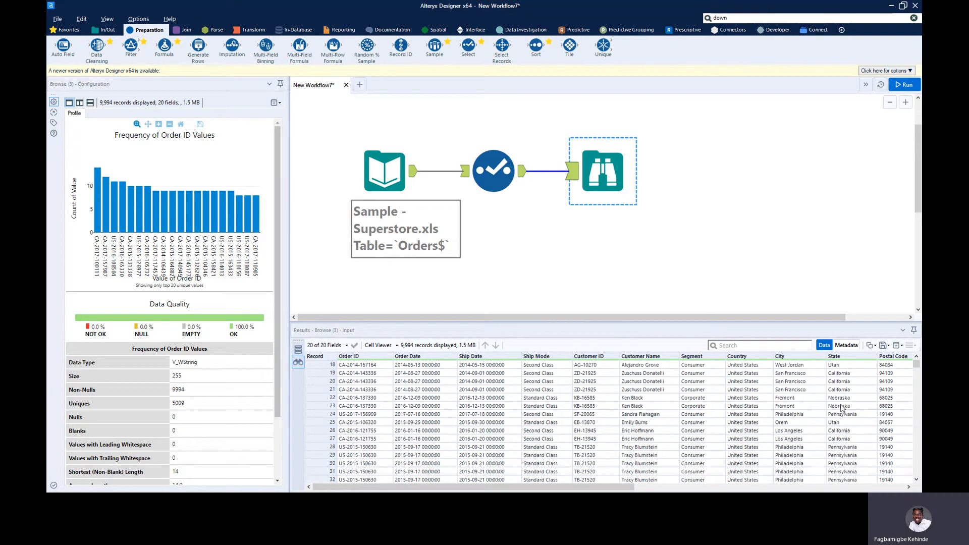
{"action": "left_click_drag", "start_coordinate": [321, 365], "coordinate": [321, 391]}
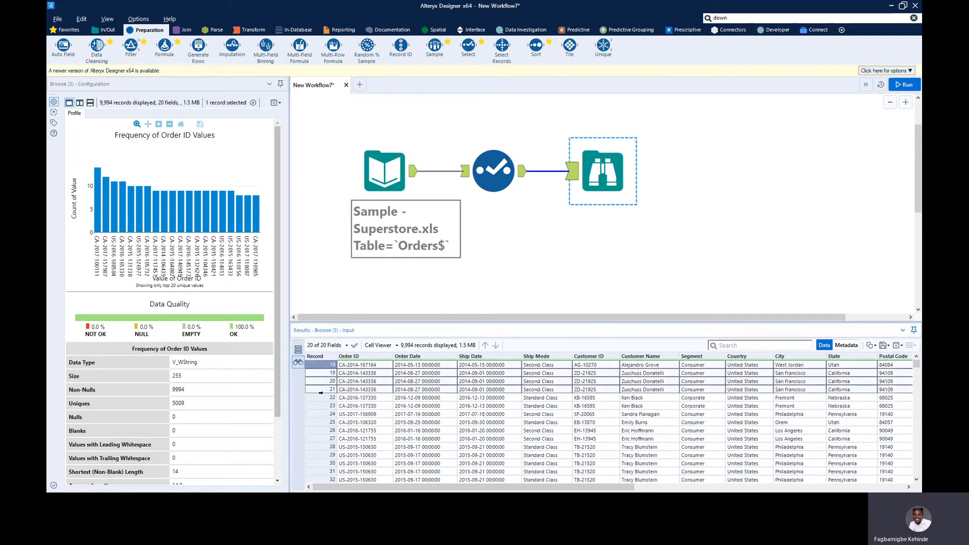
{"action": "left_click", "coordinate": [322, 422]}
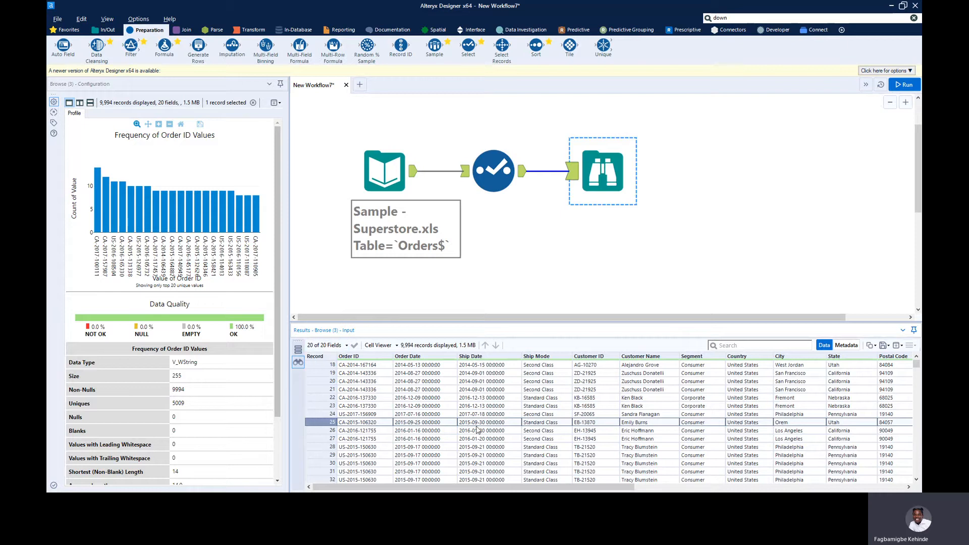
{"action": "scroll", "coordinate": [477, 429], "scroll_direction": "up", "scroll_amount": 6}
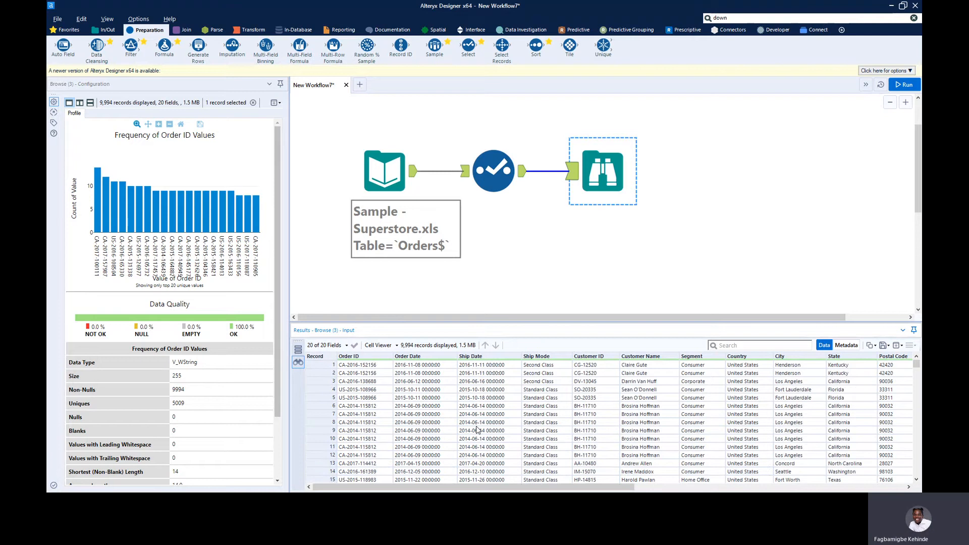
Move the Browse tool farther from the Select tool and insert a Record ID tool on the connection between them
{"action": "left_click_drag", "start_coordinate": [608, 177], "coordinate": [729, 171]}
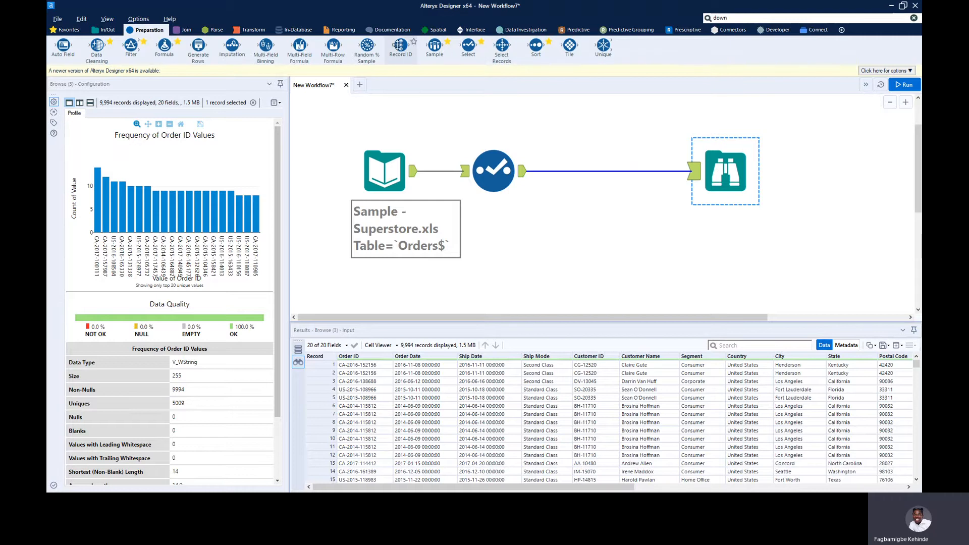
{"action": "left_click_drag", "start_coordinate": [400, 46], "coordinate": [611, 167]}
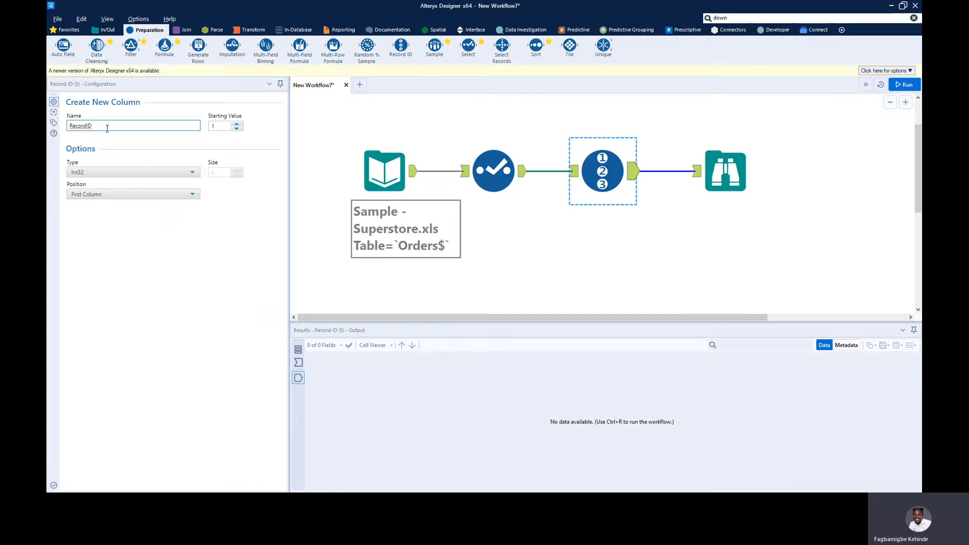
Name the Record ID tool's new column "no of Record"
{"action": "left_click_drag", "start_coordinate": [109, 127], "coordinate": [55, 131]}
{"action": "type", "text": "no o"}
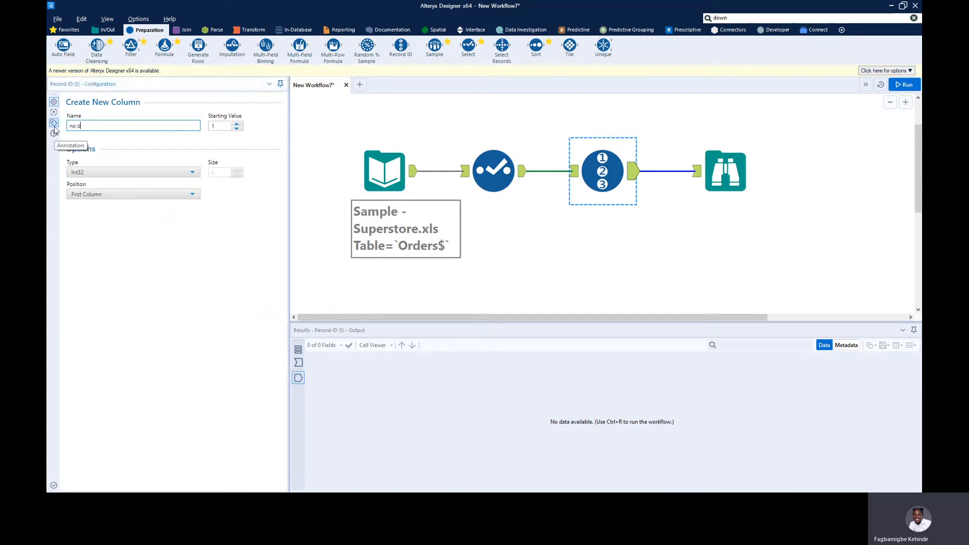
{"action": "type", "text": "f Record"}
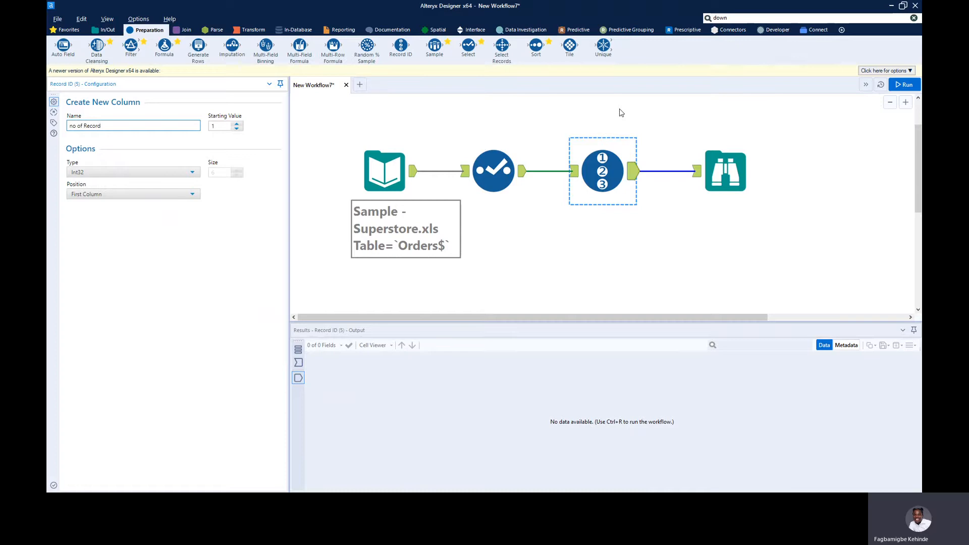
Try the Int16 and Int32 data types for the new column, and settle on Int64
{"action": "left_click", "coordinate": [89, 172]}
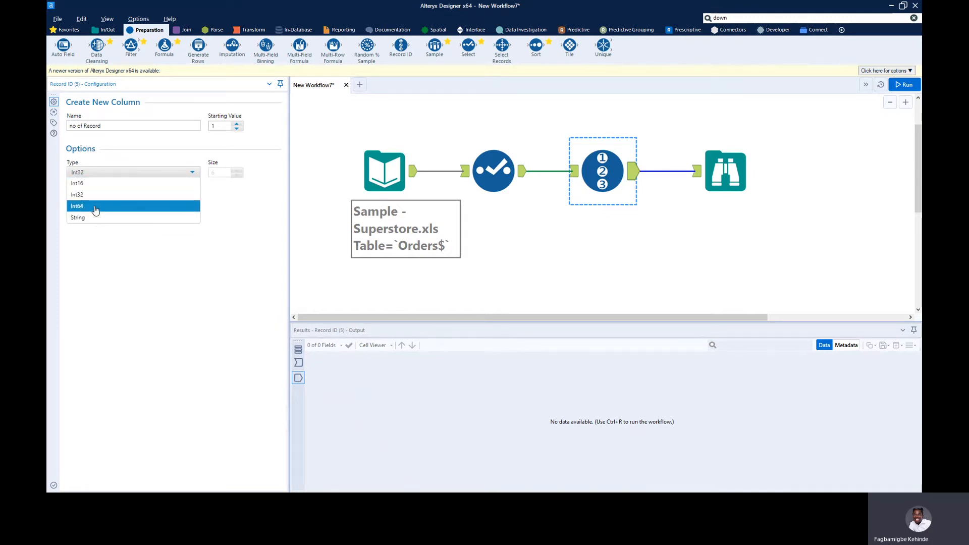
{"action": "left_click", "coordinate": [110, 185]}
{"action": "left_click", "coordinate": [93, 172]}
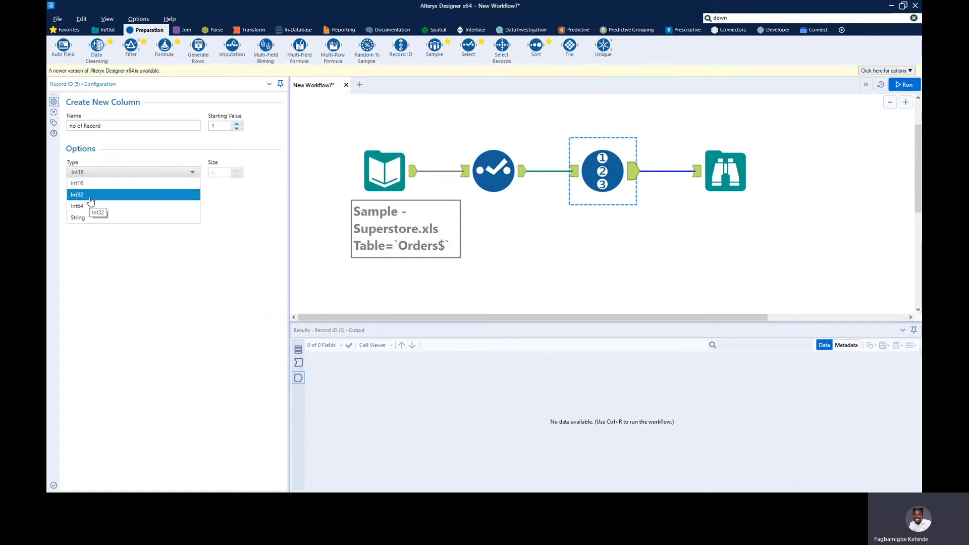
{"action": "left_click", "coordinate": [90, 194]}
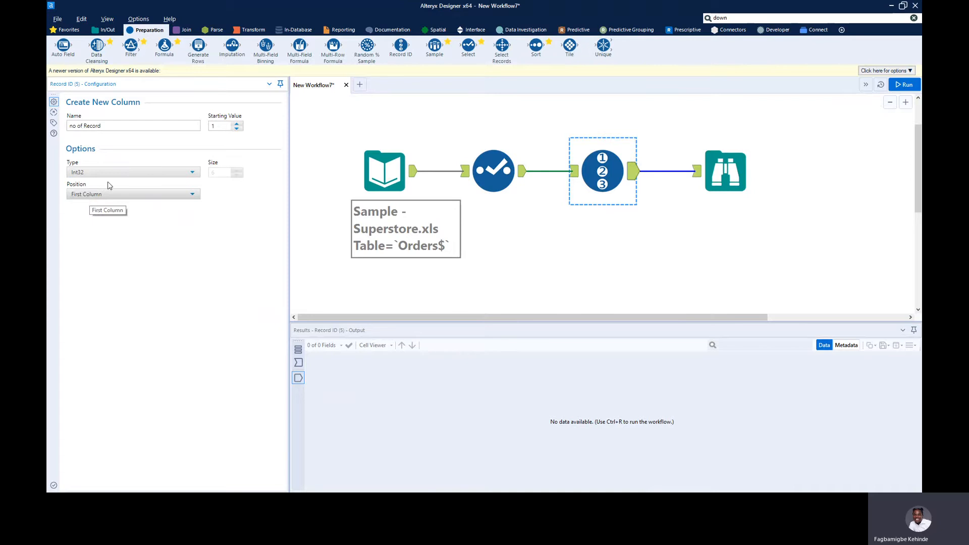
{"action": "left_click", "coordinate": [144, 173]}
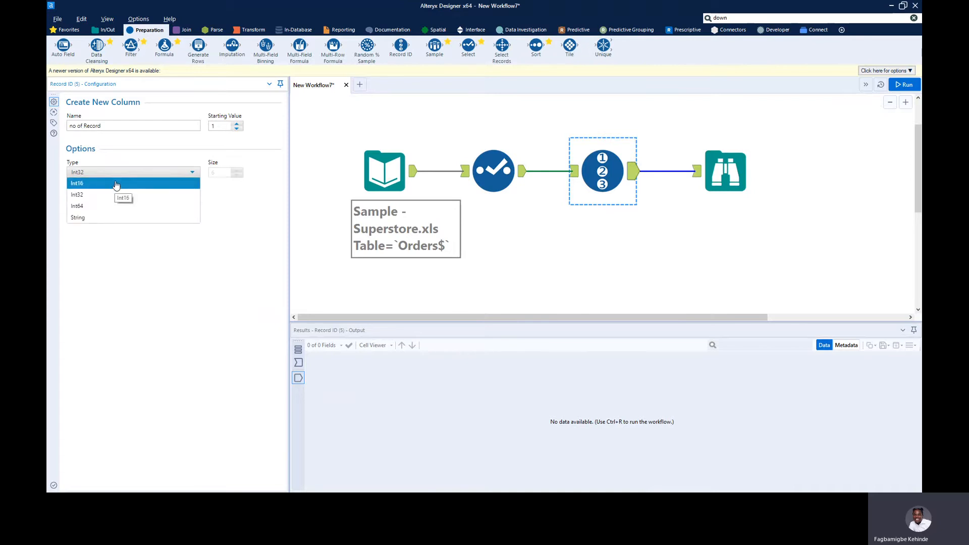
{"action": "left_click", "coordinate": [107, 207]}
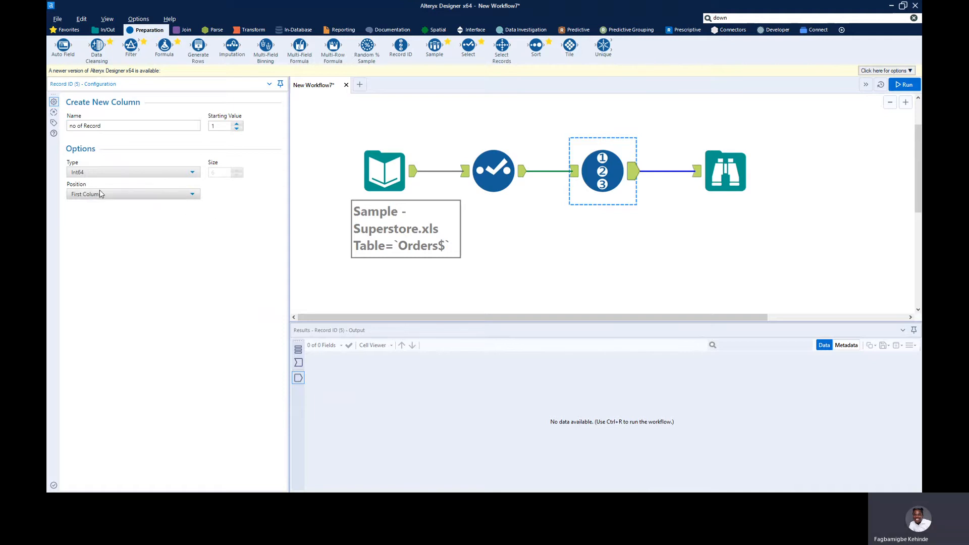
Try Last Column as the new column's position, and set it back to First Column
{"action": "left_click", "coordinate": [116, 196]}
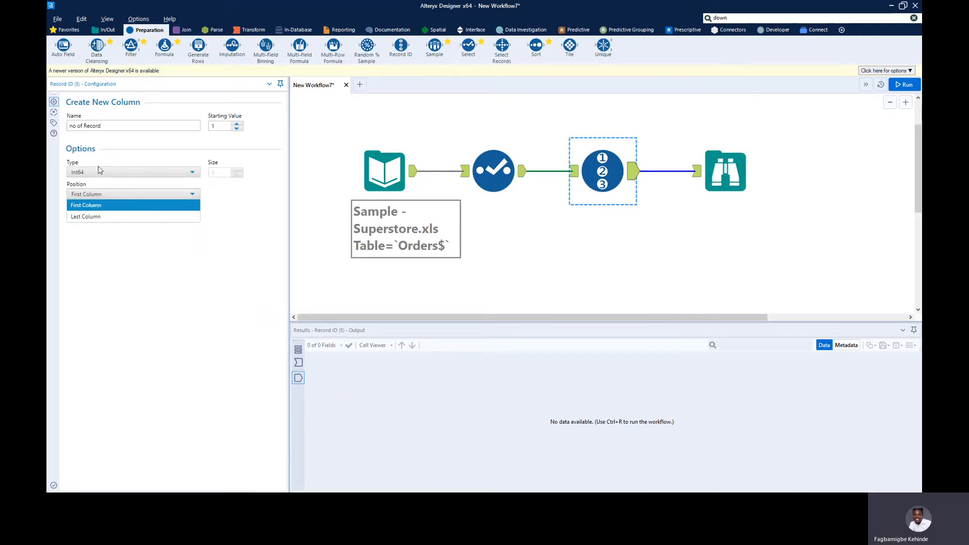
{"action": "left_click", "coordinate": [86, 220]}
{"action": "left_click", "coordinate": [115, 195]}
{"action": "left_click", "coordinate": [93, 205]}
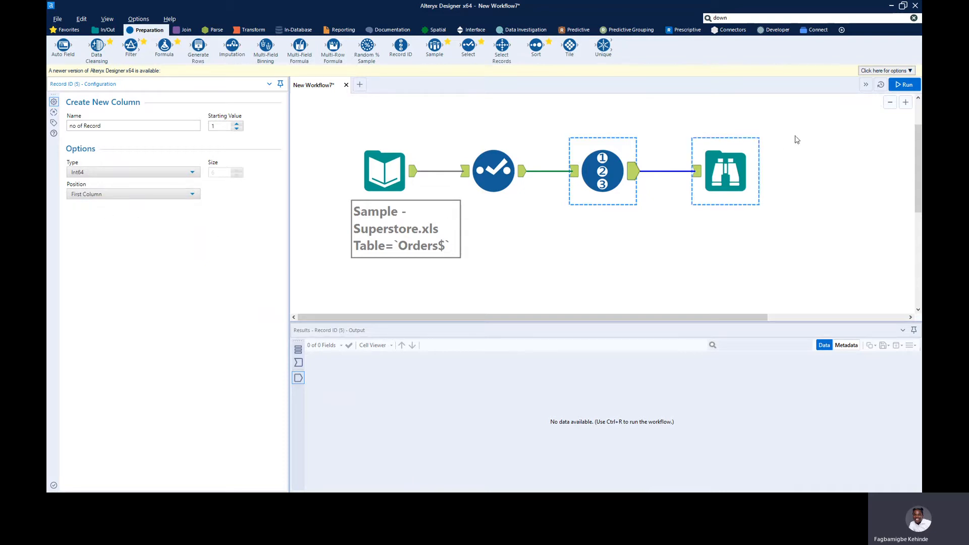
Run the workflow and inspect the no of Record column in the output data and in the metadata
{"action": "left_click", "coordinate": [903, 85]}
{"action": "left_click", "coordinate": [722, 175]}
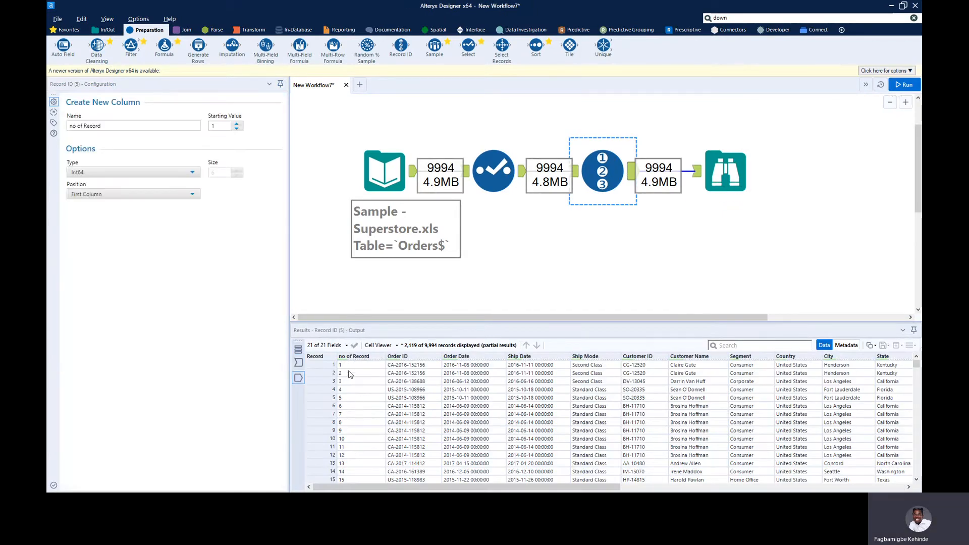
{"action": "scroll", "coordinate": [352, 424], "scroll_direction": "down", "scroll_amount": 6}
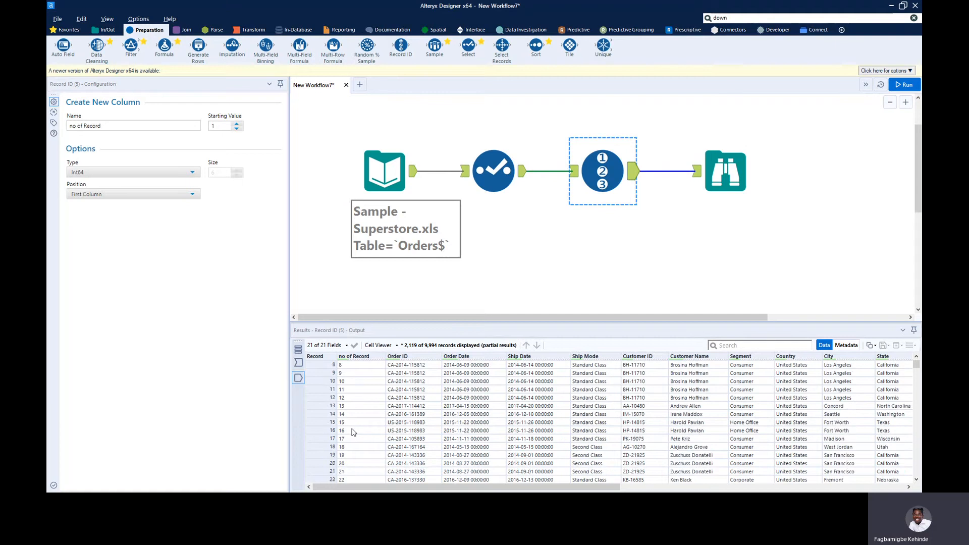
{"action": "scroll", "coordinate": [352, 432], "scroll_direction": "down", "scroll_amount": 13}
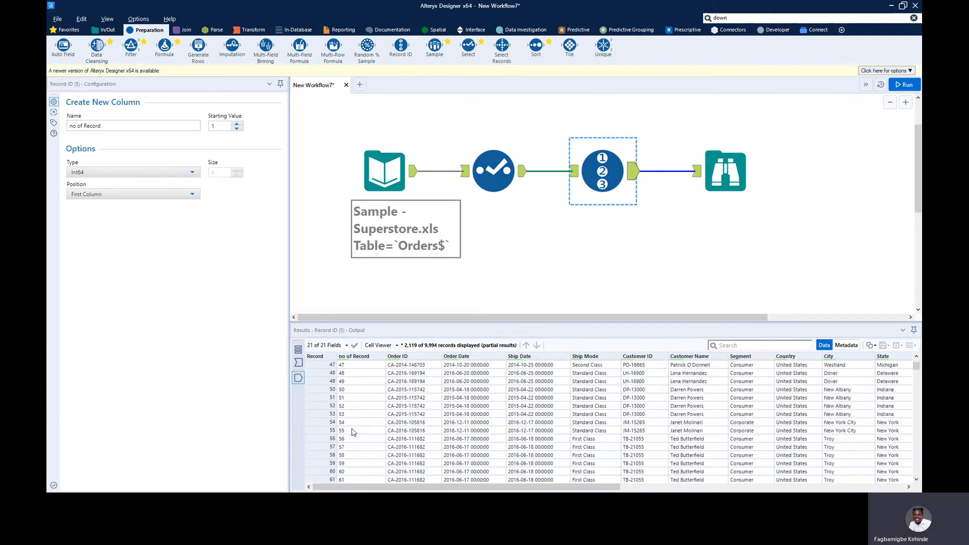
{"action": "scroll", "coordinate": [352, 432], "scroll_direction": "down", "scroll_amount": 10}
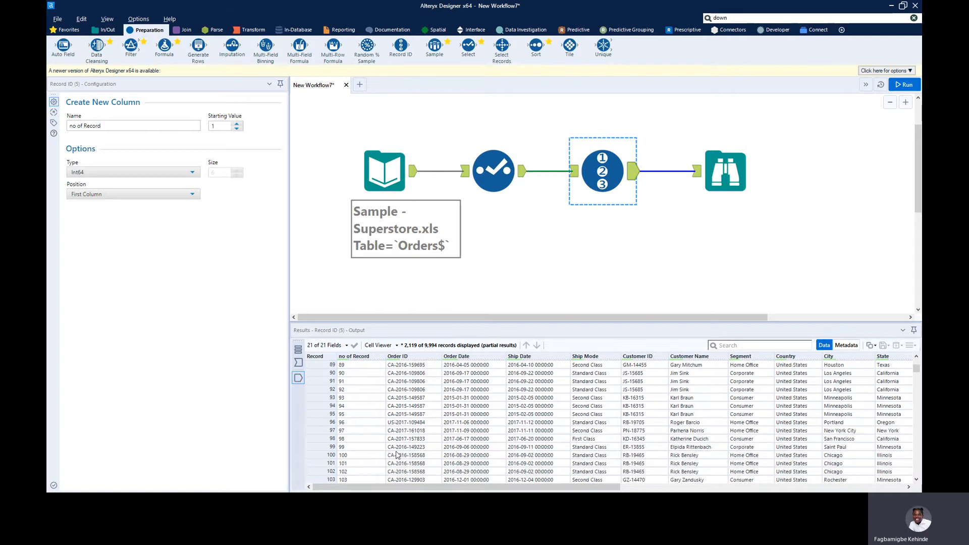
{"action": "scroll", "coordinate": [368, 403], "scroll_direction": "up", "scroll_amount": 20}
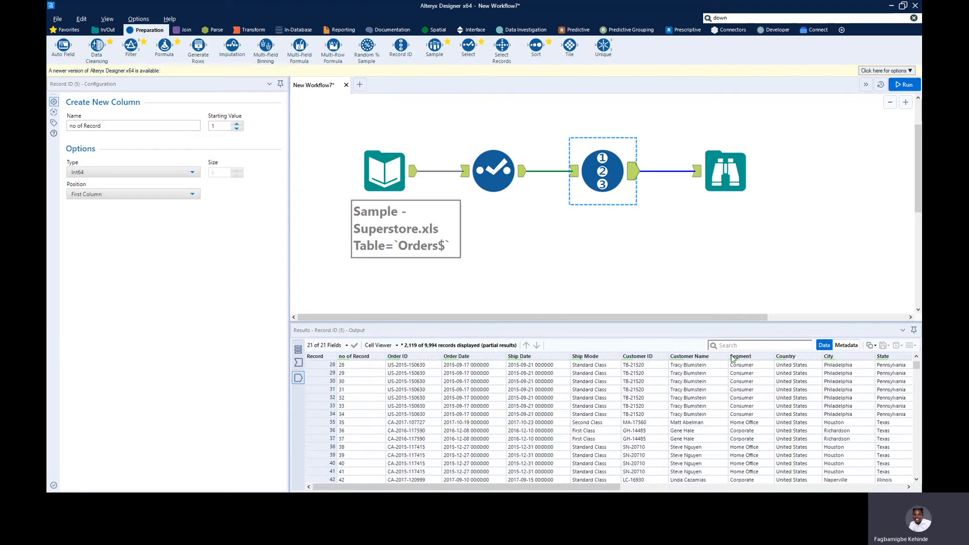
{"action": "left_click", "coordinate": [849, 346]}
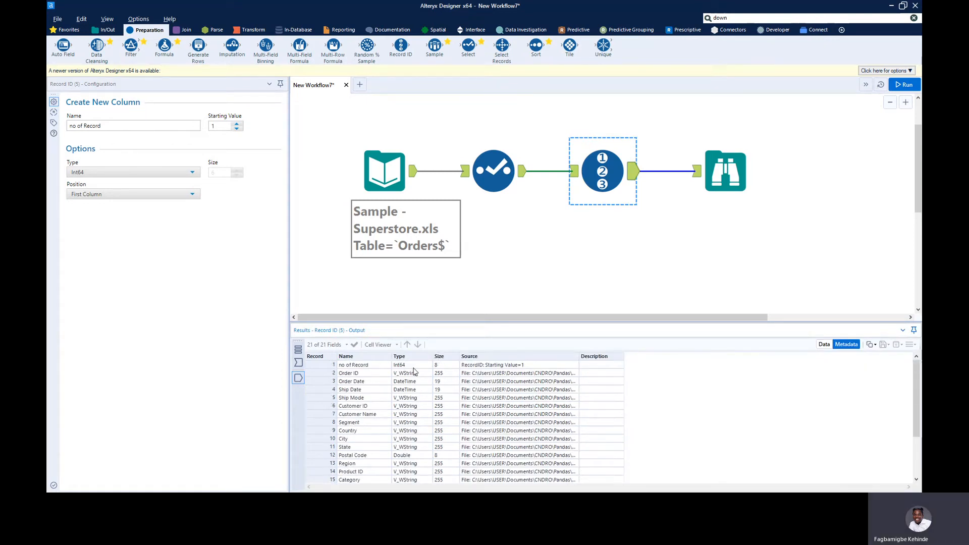
Change the Record ID column's data type to Int16 and rerun the workflow
{"action": "left_click", "coordinate": [603, 172]}
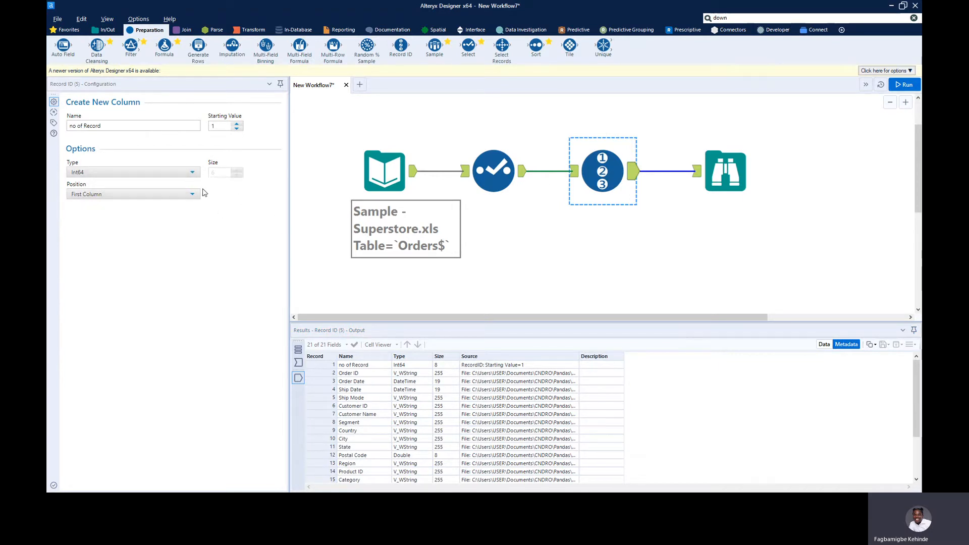
{"action": "left_click", "coordinate": [192, 172]}
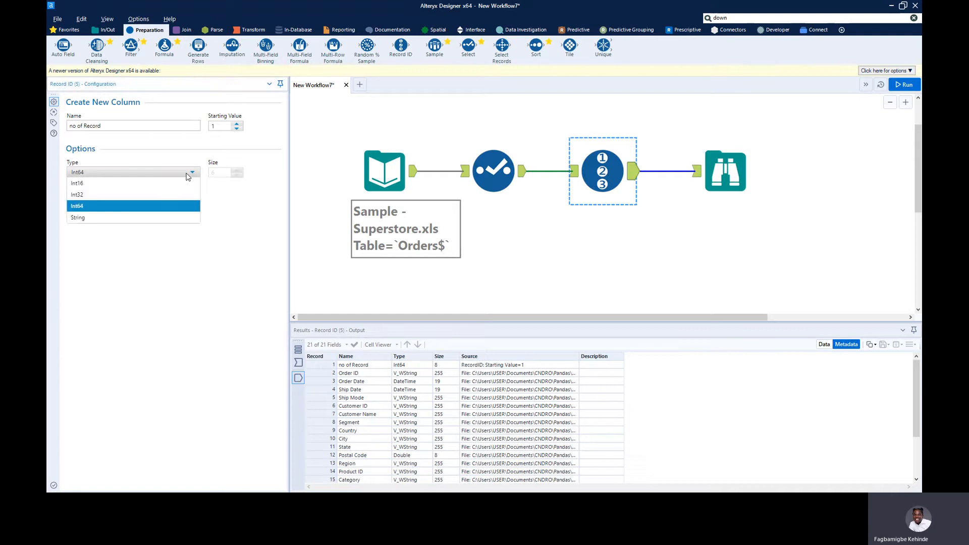
{"action": "left_click", "coordinate": [130, 186]}
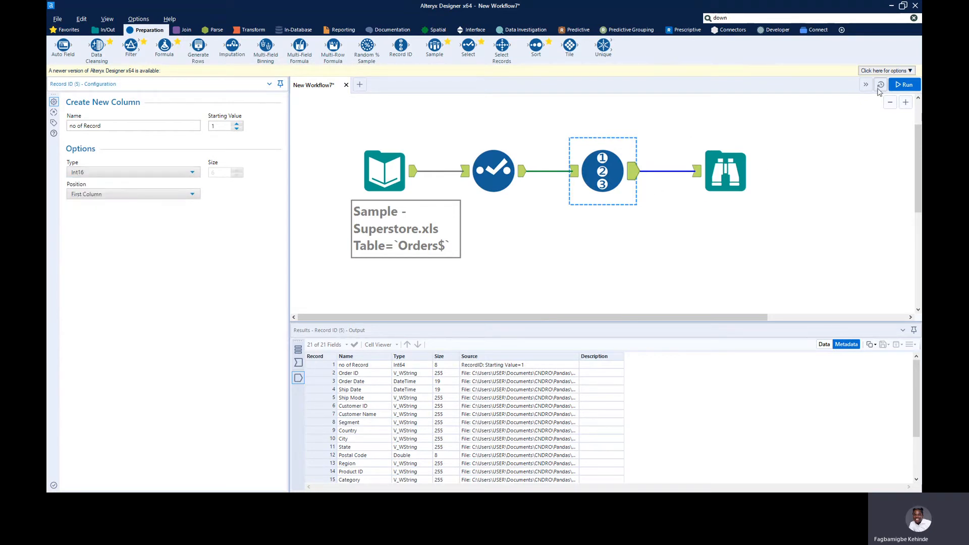
{"action": "left_click", "coordinate": [902, 84]}
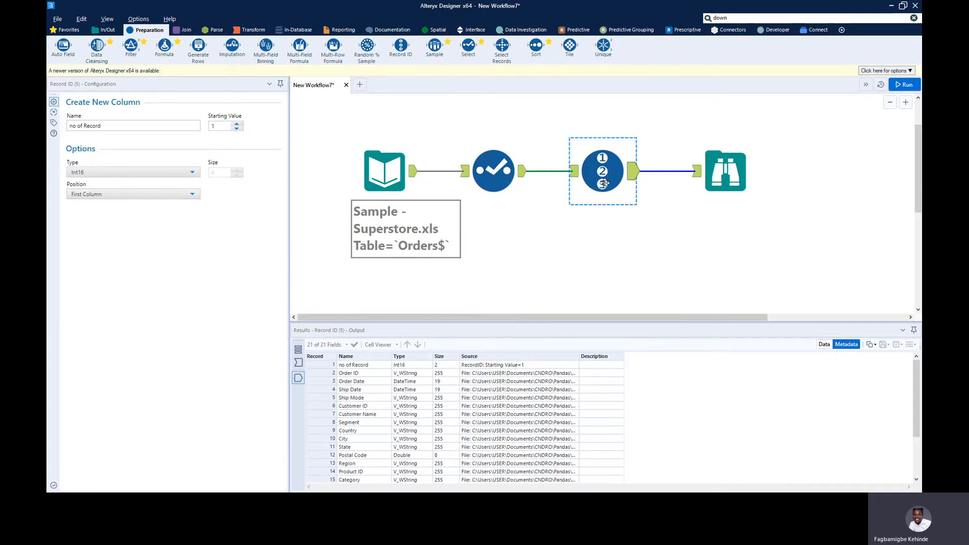
Position the Record ID column as Last Column and rename it "My Count"
{"action": "left_click", "coordinate": [184, 193]}
{"action": "left_click", "coordinate": [162, 217]}
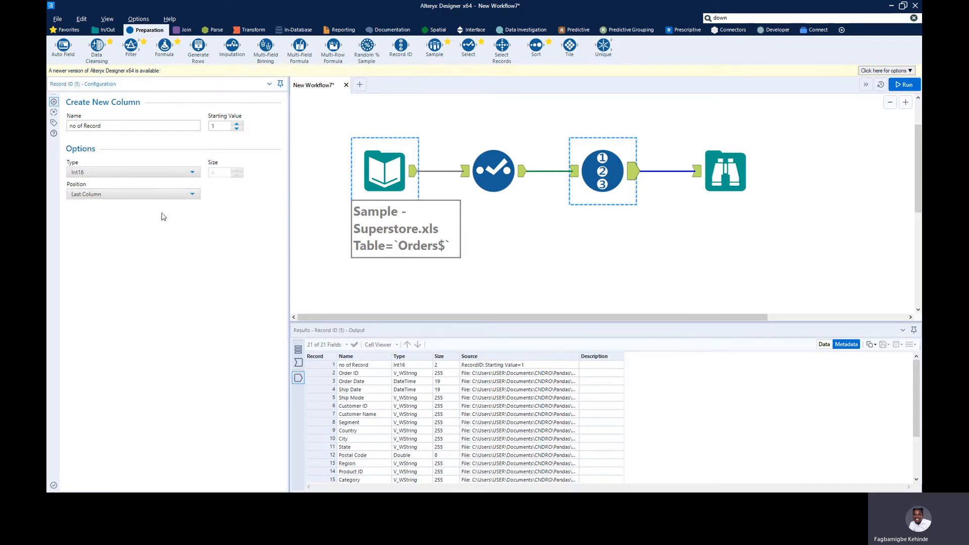
{"action": "left_click", "coordinate": [119, 124]}
{"action": "left_click_drag", "start_coordinate": [112, 124], "coordinate": [49, 127]}
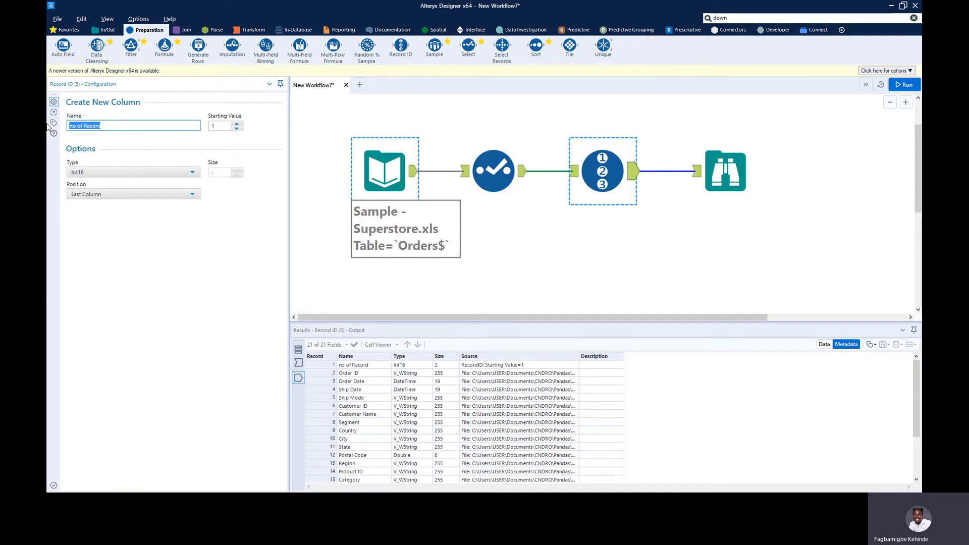
{"action": "type", "text": "My Count"}
Run the workflow and inspect the My Count values at the end of the output data
{"action": "left_click", "coordinate": [906, 87]}
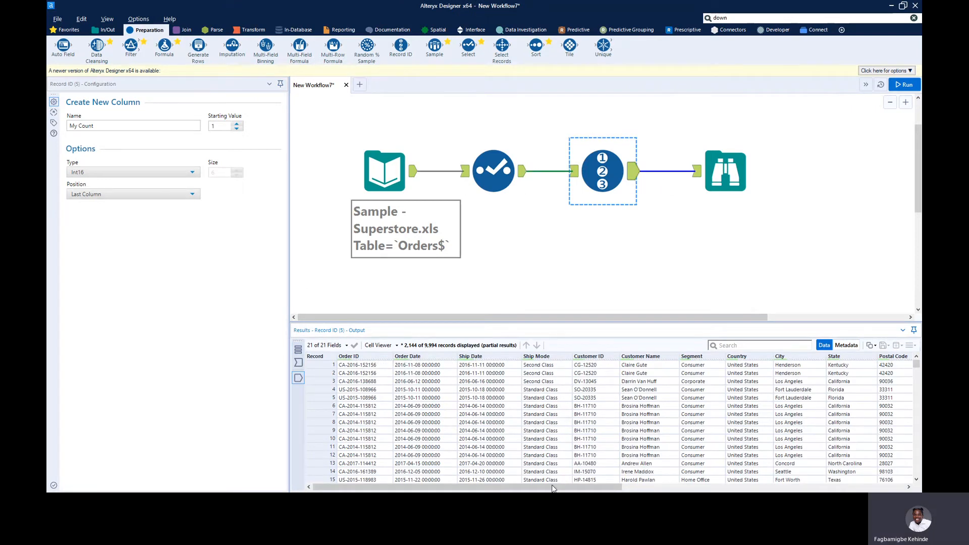
{"action": "left_click_drag", "start_coordinate": [565, 486], "coordinate": [857, 485]}
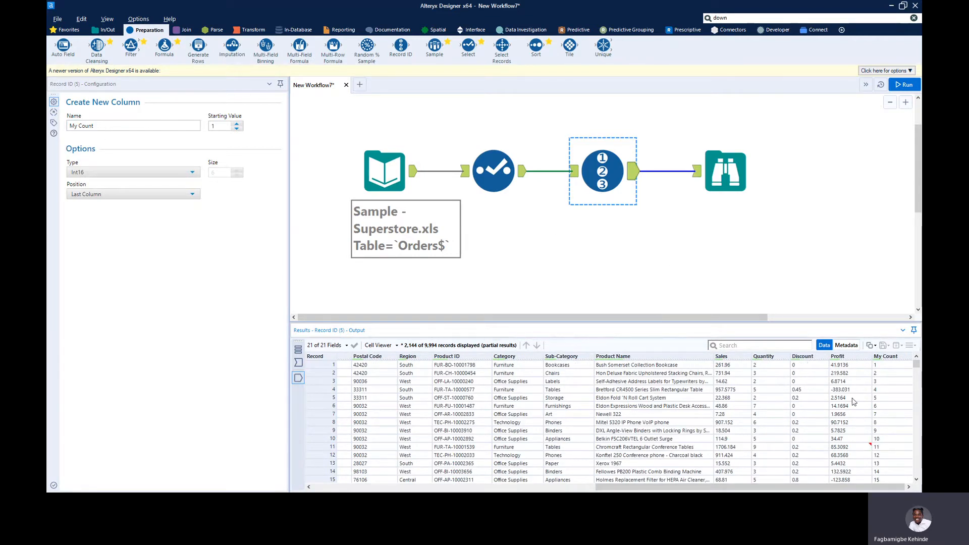
{"action": "scroll", "coordinate": [893, 379], "scroll_direction": "down", "scroll_amount": 6}
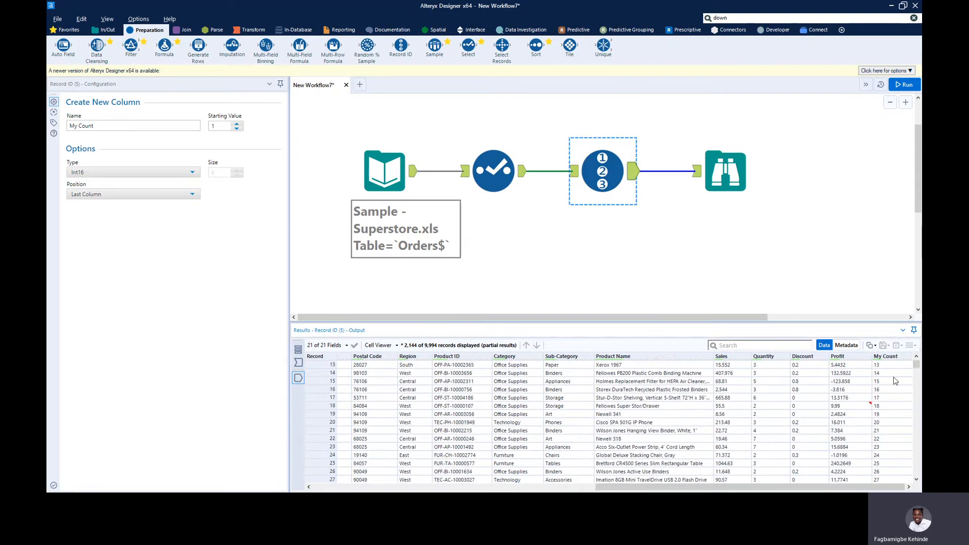
{"action": "scroll", "coordinate": [893, 381], "scroll_direction": "up", "scroll_amount": 6}
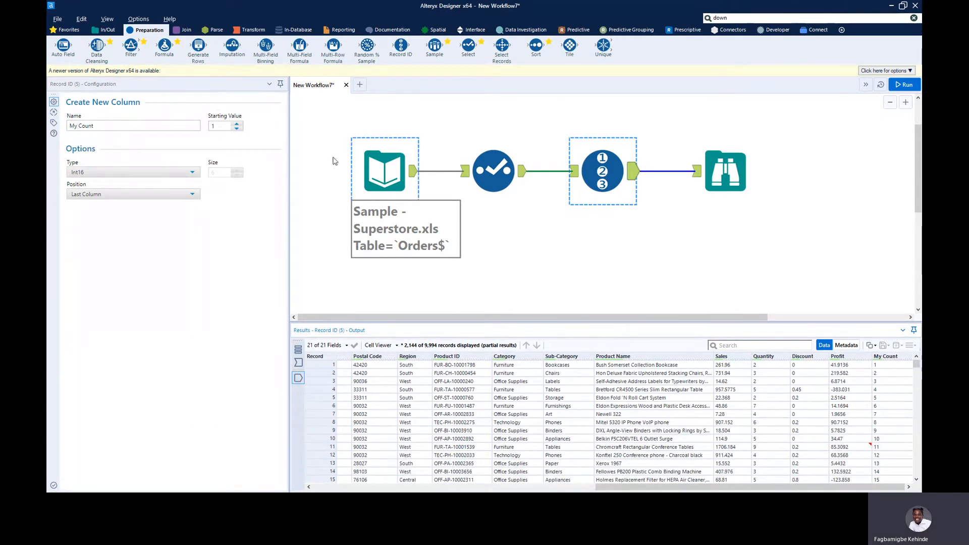
Set the My Count column's position to First Column, rerun the workflow and check the beginning of the output table
{"action": "left_click", "coordinate": [107, 198]}
{"action": "left_click", "coordinate": [104, 207]}
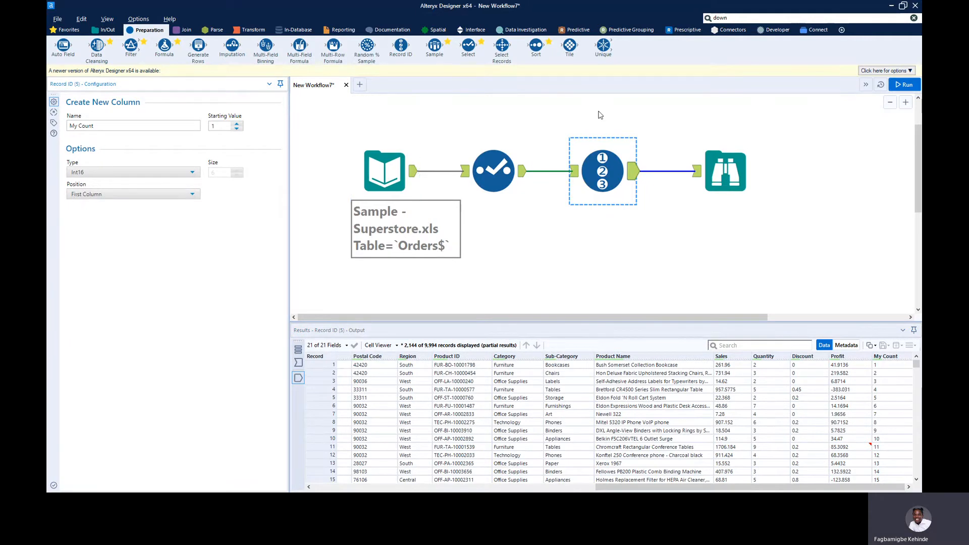
{"action": "left_click", "coordinate": [903, 84]}
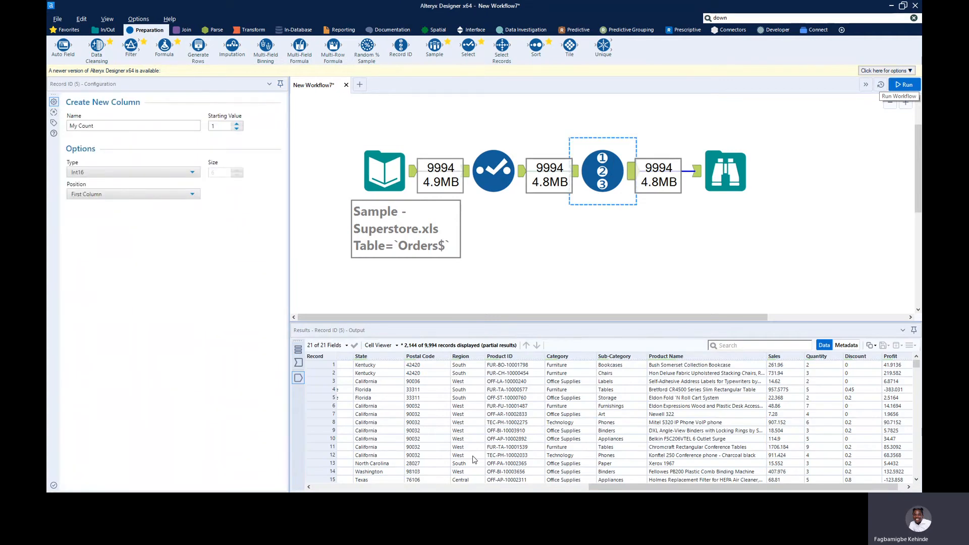
{"action": "scroll", "coordinate": [474, 459], "scroll_direction": "left", "scroll_amount": 3}
{"action": "scroll", "coordinate": [473, 459], "scroll_direction": "left", "scroll_amount": 3}
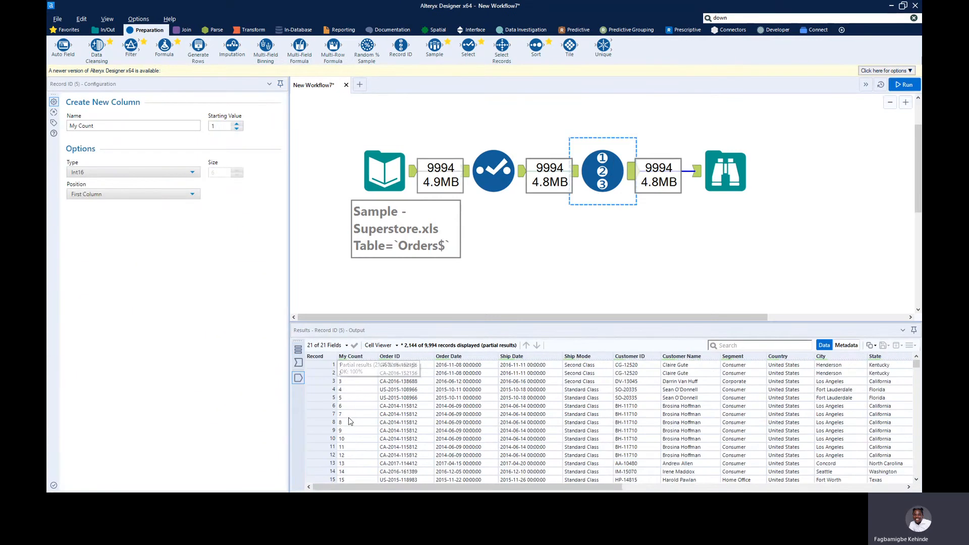
Set the Record ID starting value to 5, rerun the workflow and examine the My Count numbering
{"action": "left_click", "coordinate": [236, 124]}
{"action": "left_click", "coordinate": [236, 124]}
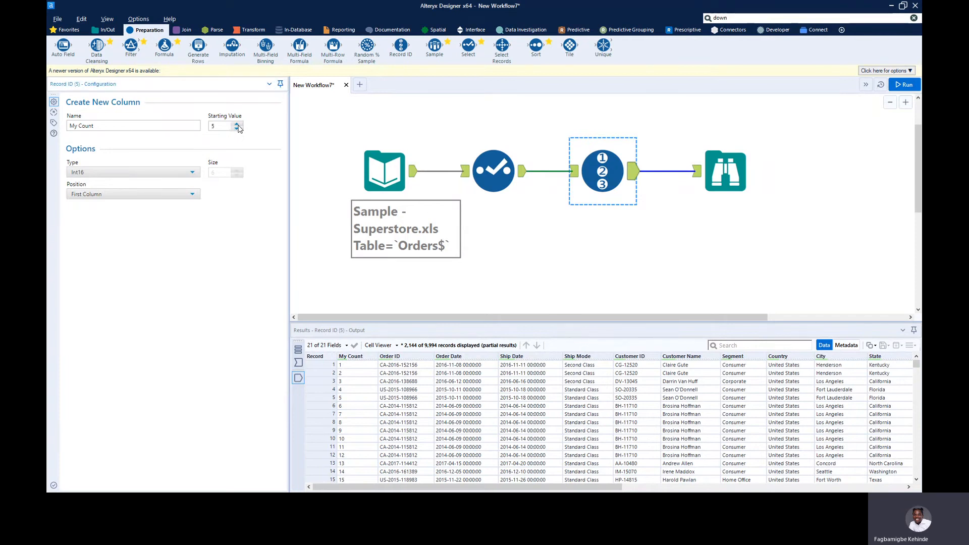
{"action": "left_click", "coordinate": [906, 83]}
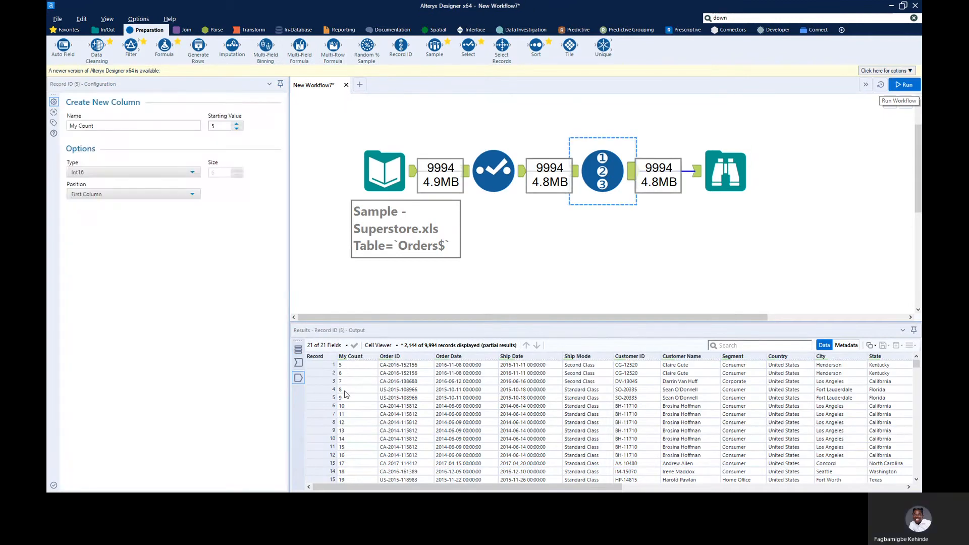
{"action": "scroll", "coordinate": [350, 473], "scroll_direction": "down", "scroll_amount": 4}
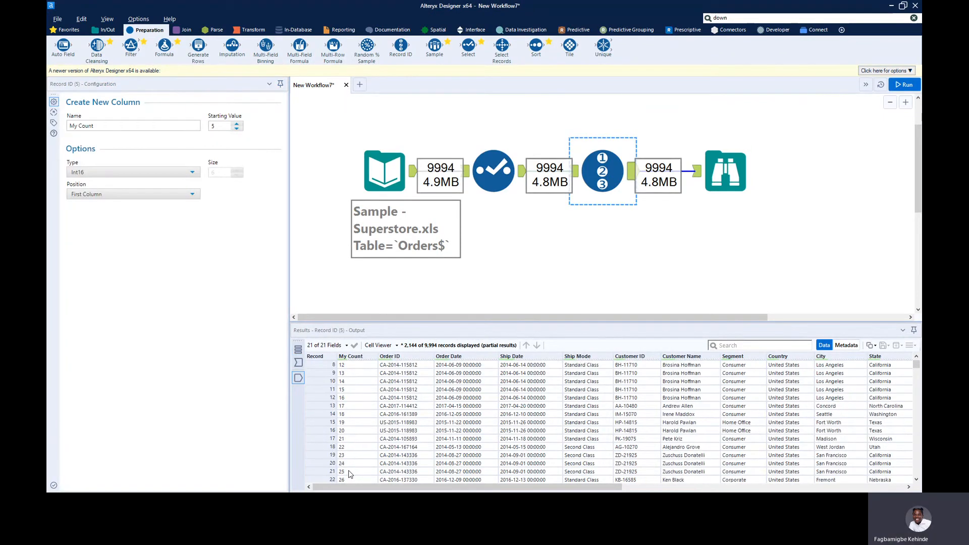
{"action": "scroll", "coordinate": [349, 473], "scroll_direction": "down", "scroll_amount": 6}
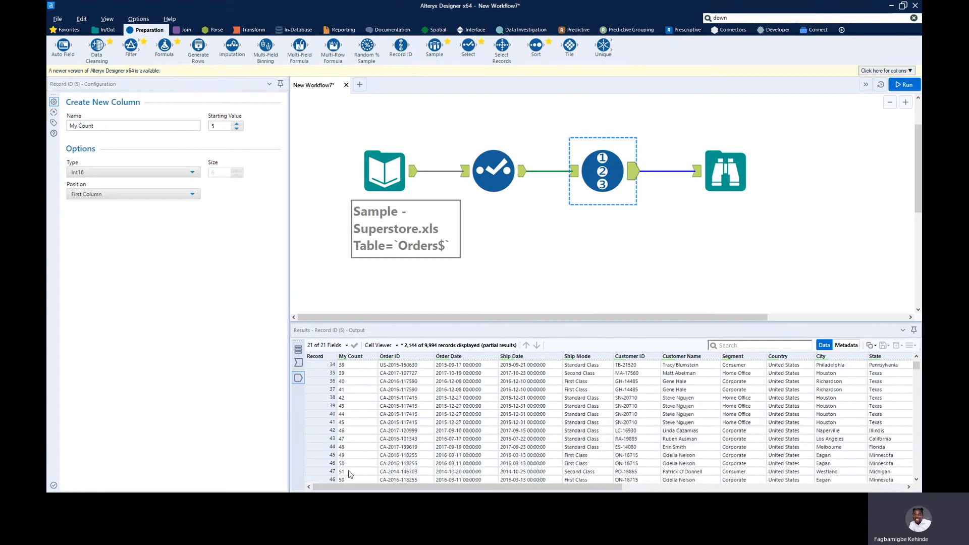
{"action": "scroll", "coordinate": [349, 473], "scroll_direction": "up", "scroll_amount": 10}
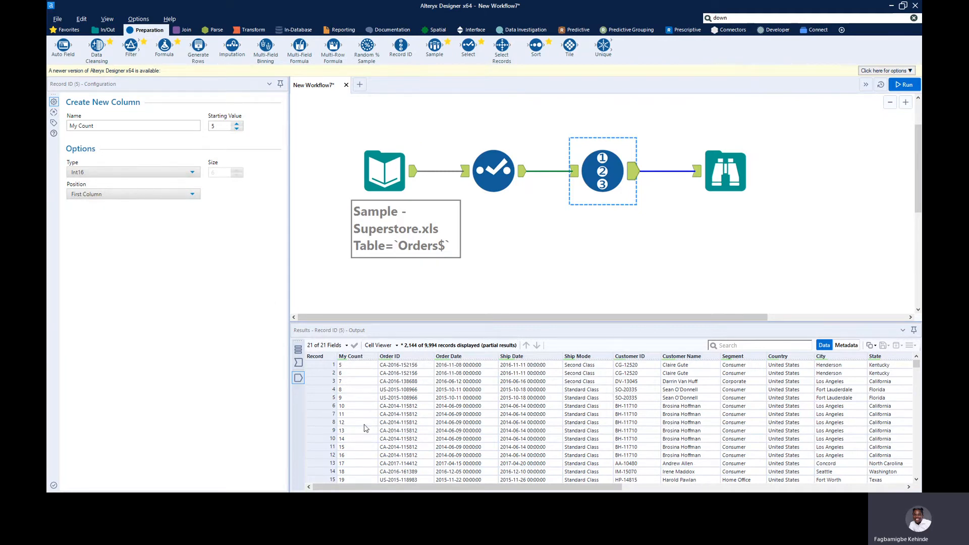
Set the Record ID tool's starting value back to 1
{"action": "left_click", "coordinate": [237, 124]}
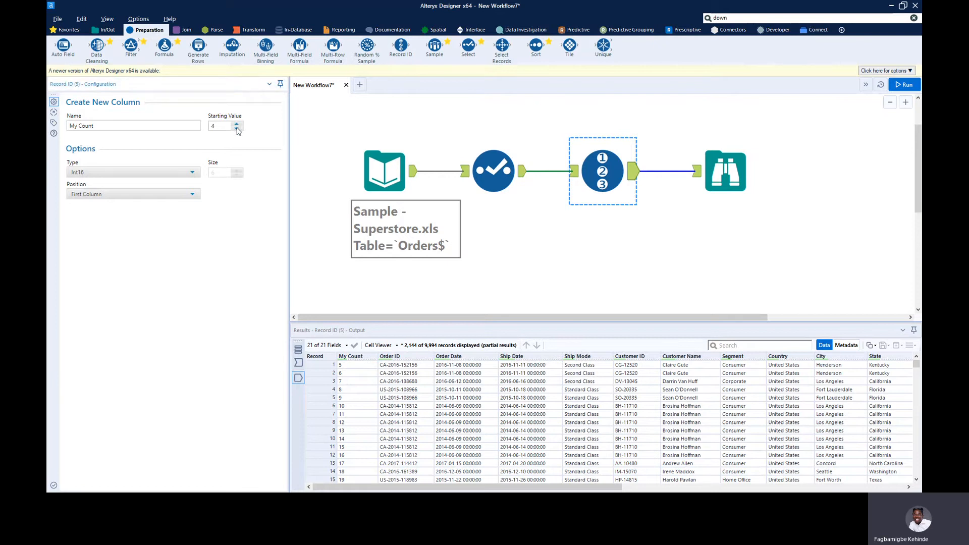
{"action": "double_click", "coordinate": [219, 124]}
{"action": "type", "text": "1"}
Try the String and Int32 types for the My Count column, settling on String with a size of 6
{"action": "left_click", "coordinate": [131, 173]}
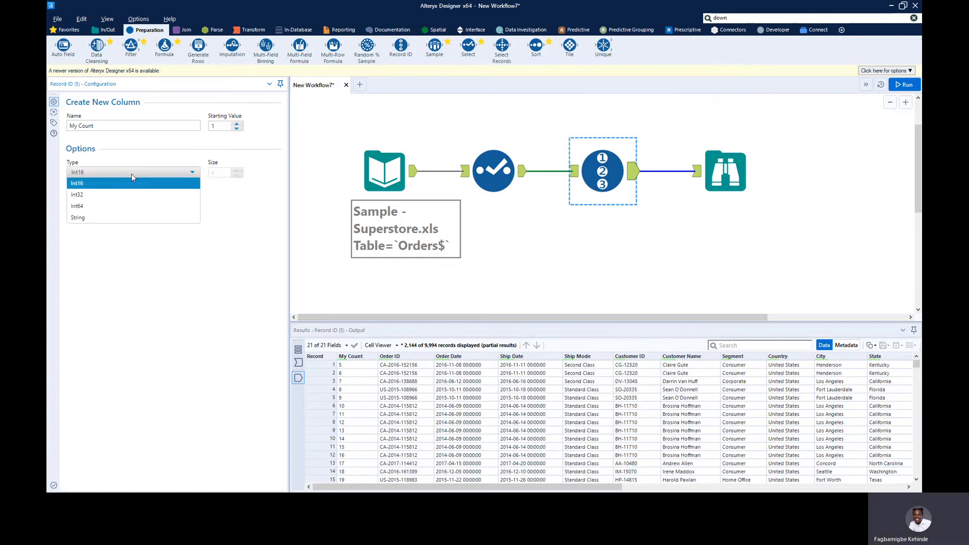
{"action": "left_click", "coordinate": [113, 218]}
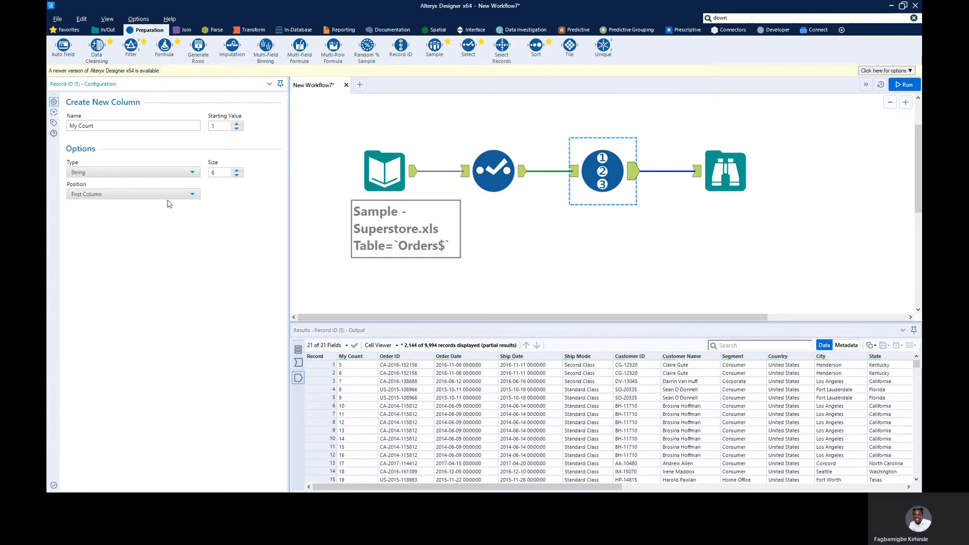
{"action": "left_click", "coordinate": [146, 172]}
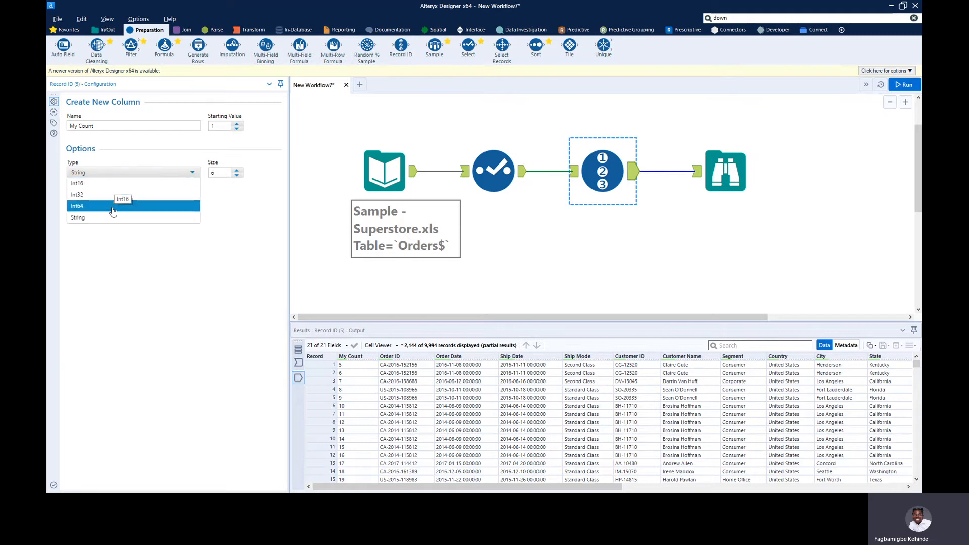
{"action": "left_click", "coordinate": [113, 194]}
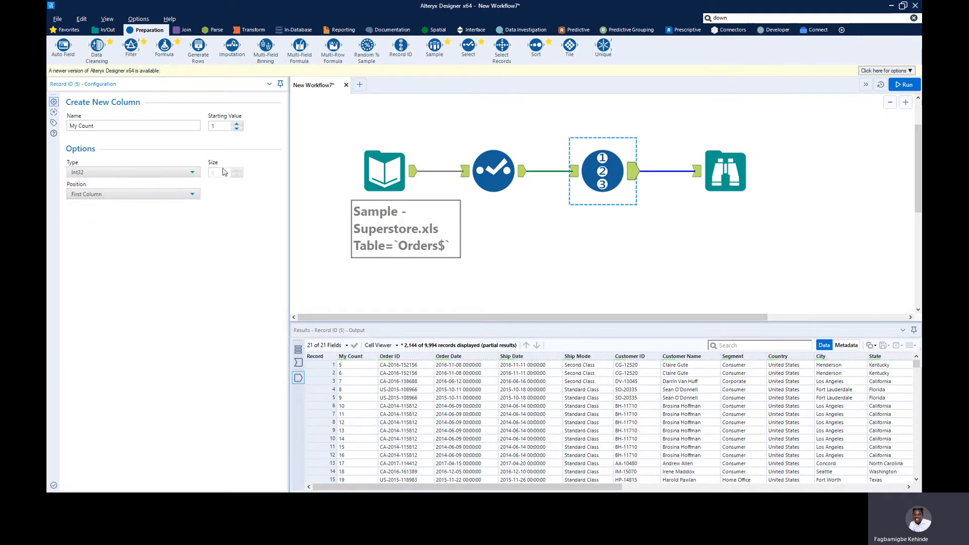
{"action": "left_click", "coordinate": [154, 174]}
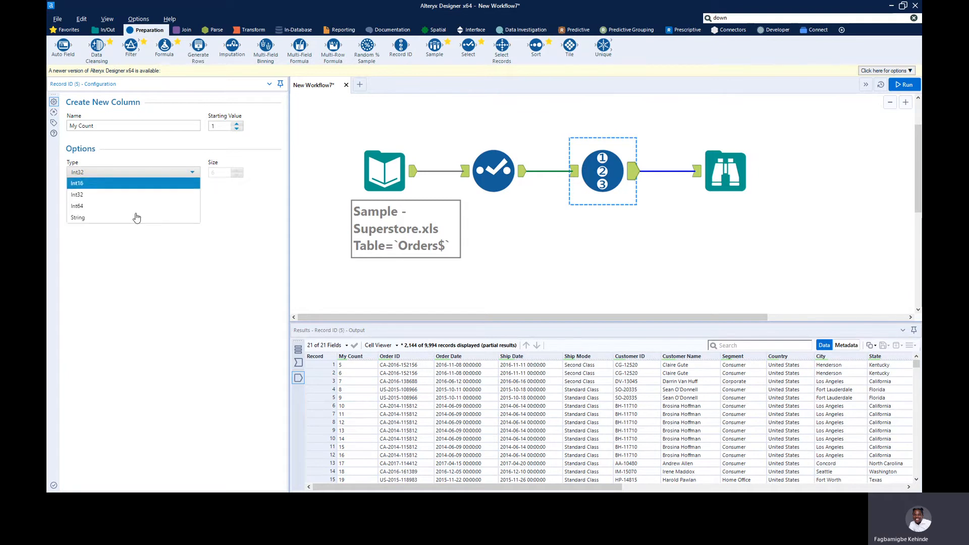
{"action": "left_click", "coordinate": [116, 227]}
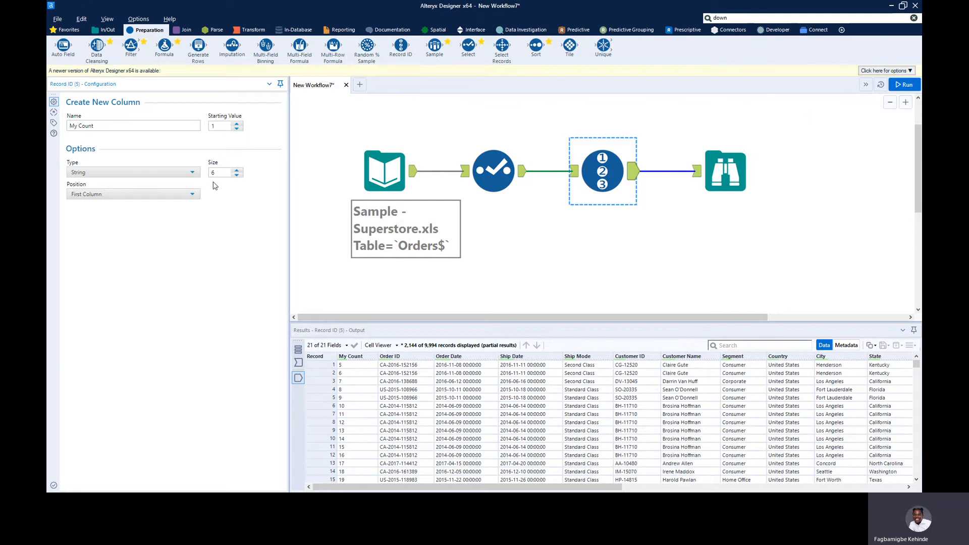
Run the workflow and examine the string-formatted My Count values down to the last displayed record
{"action": "left_click", "coordinate": [902, 85]}
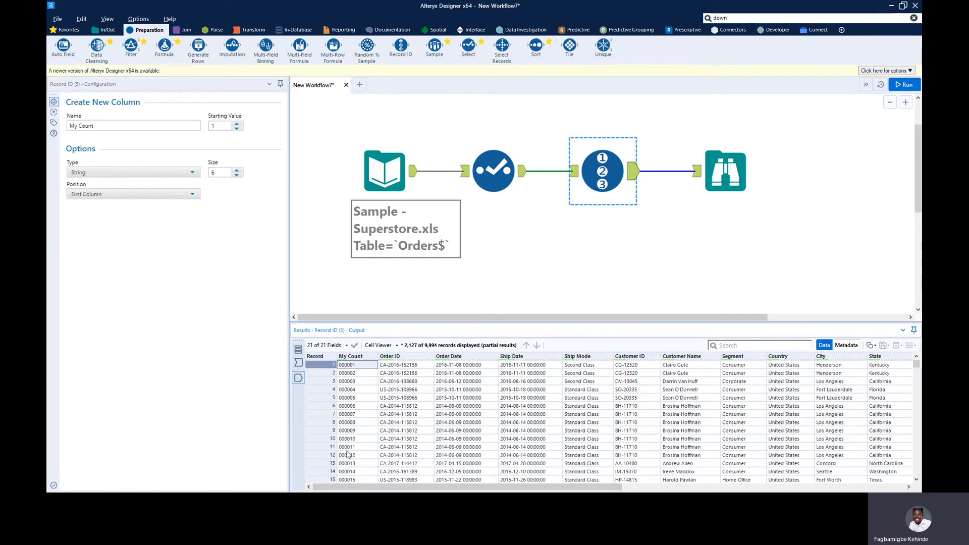
{"action": "scroll", "coordinate": [347, 455], "scroll_direction": "down", "scroll_amount": 15}
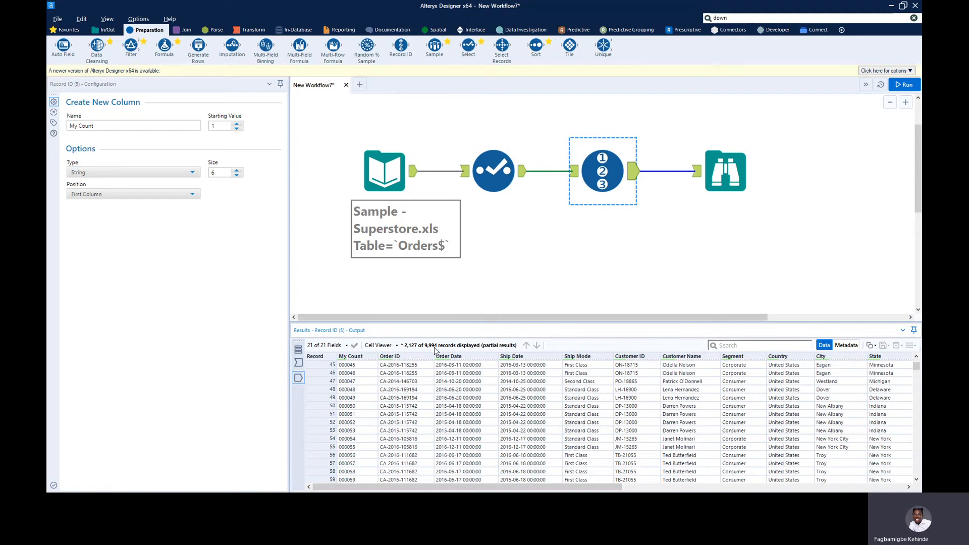
{"action": "scroll", "coordinate": [606, 404], "scroll_direction": "down", "scroll_amount": 12}
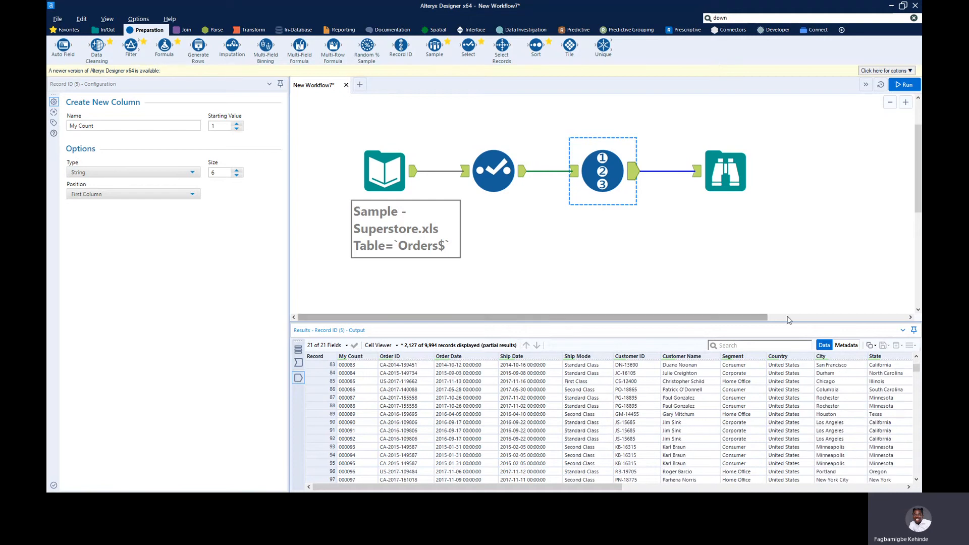
{"action": "left_click_drag", "start_coordinate": [916, 375], "coordinate": [915, 472]}
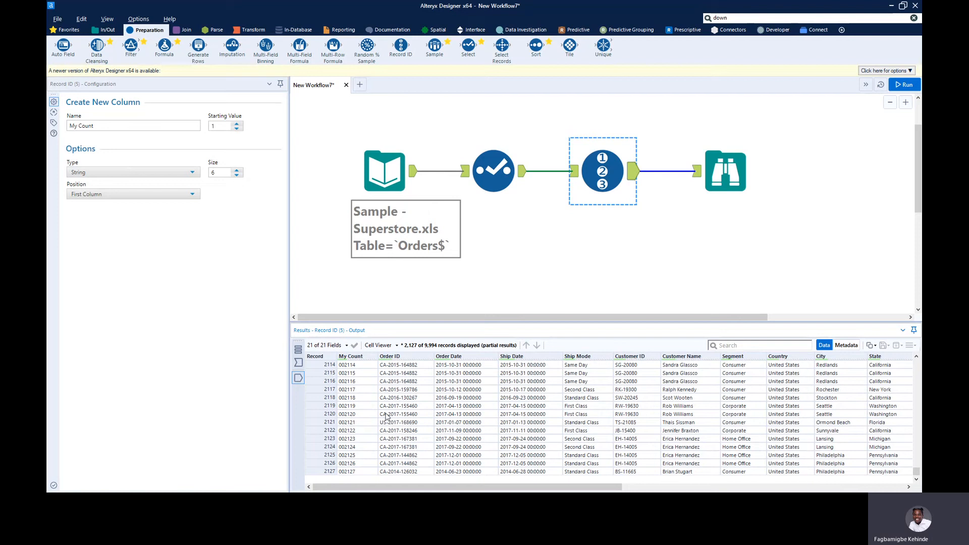
Reduce the My Count string size to 4 and rerun the workflow
{"action": "left_click", "coordinate": [237, 175]}
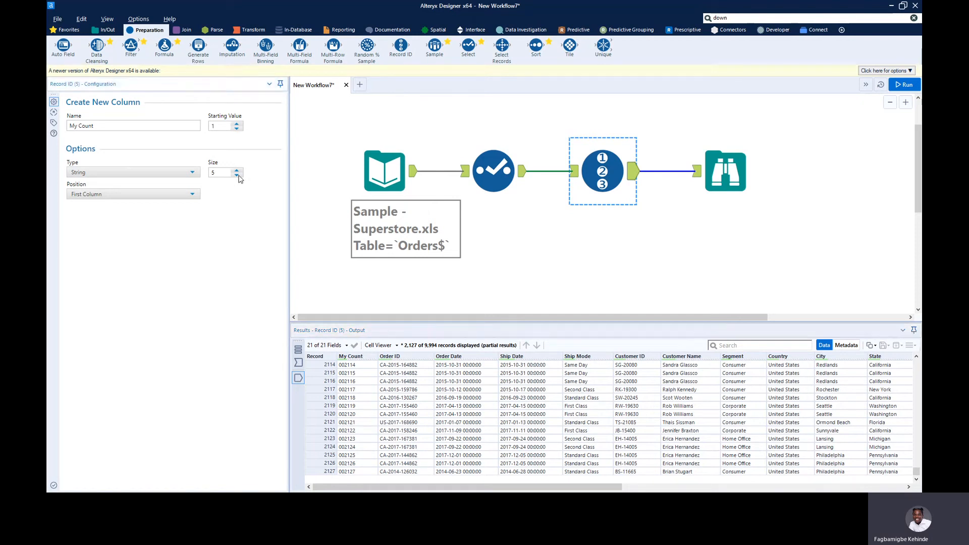
{"action": "left_click", "coordinate": [237, 175]}
{"action": "left_click", "coordinate": [903, 84]}
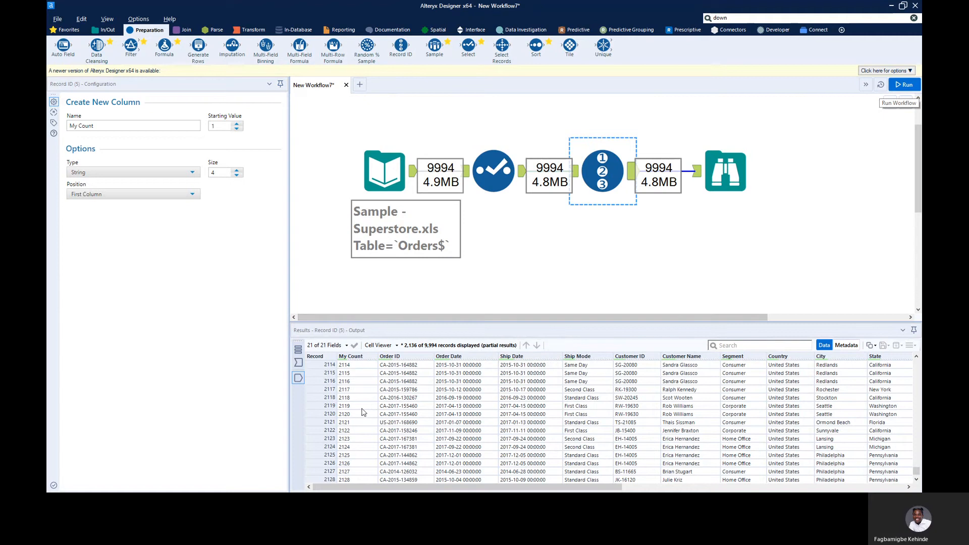
Check My Count's data type in the output metadata and return to the data view
{"action": "left_click", "coordinate": [846, 346]}
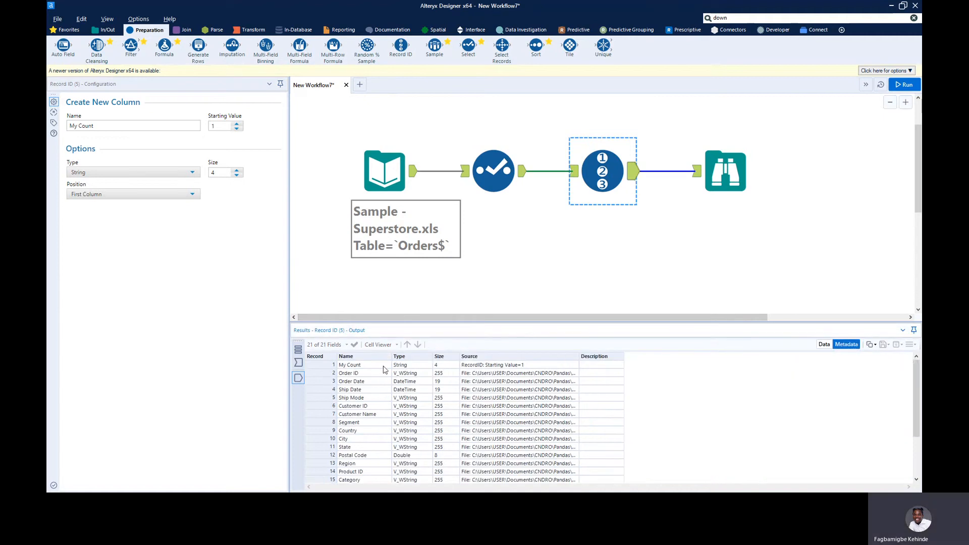
{"action": "left_click", "coordinate": [402, 367]}
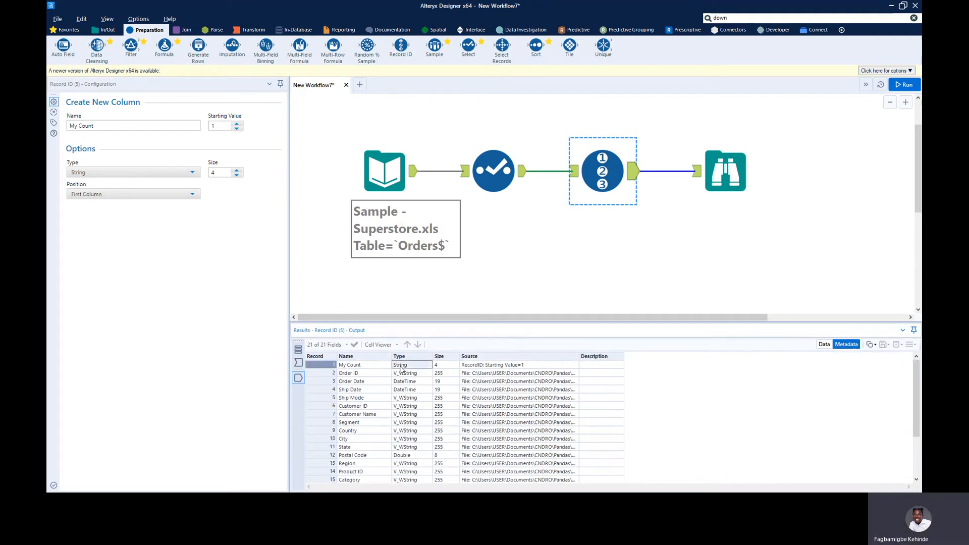
{"action": "left_click", "coordinate": [342, 375]}
{"action": "left_click", "coordinate": [404, 365]}
{"action": "left_click", "coordinate": [824, 345]}
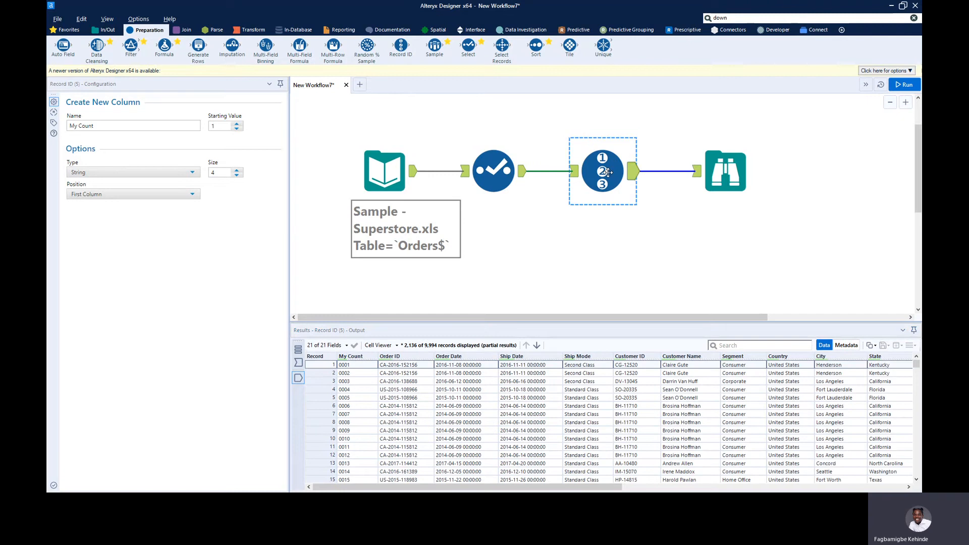
Set the My Count string size to 3, review the four-digit values near the end of the output, and rerun the workflow
{"action": "left_click", "coordinate": [237, 175]}
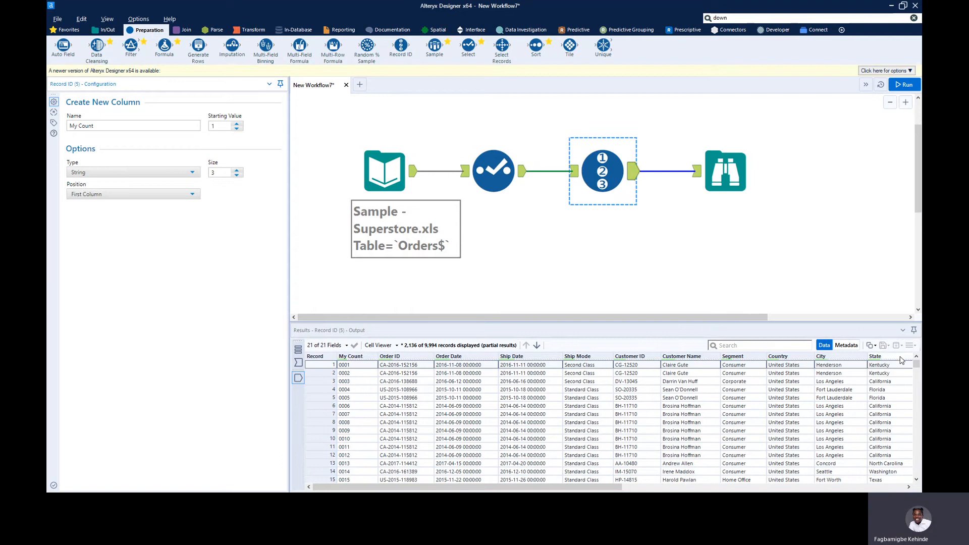
{"action": "left_click_drag", "start_coordinate": [916, 363], "coordinate": [916, 473]}
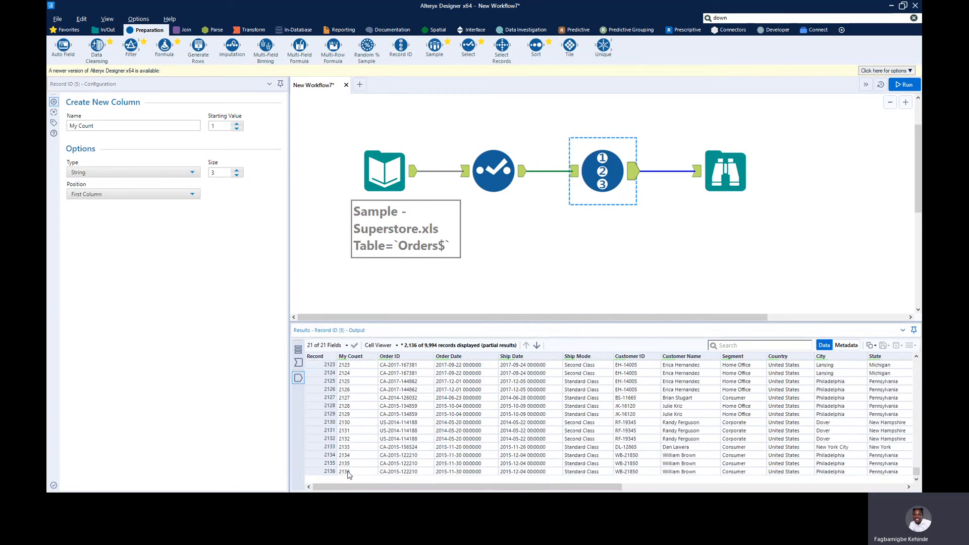
{"action": "scroll", "coordinate": [345, 400], "scroll_direction": "up", "scroll_amount": 11}
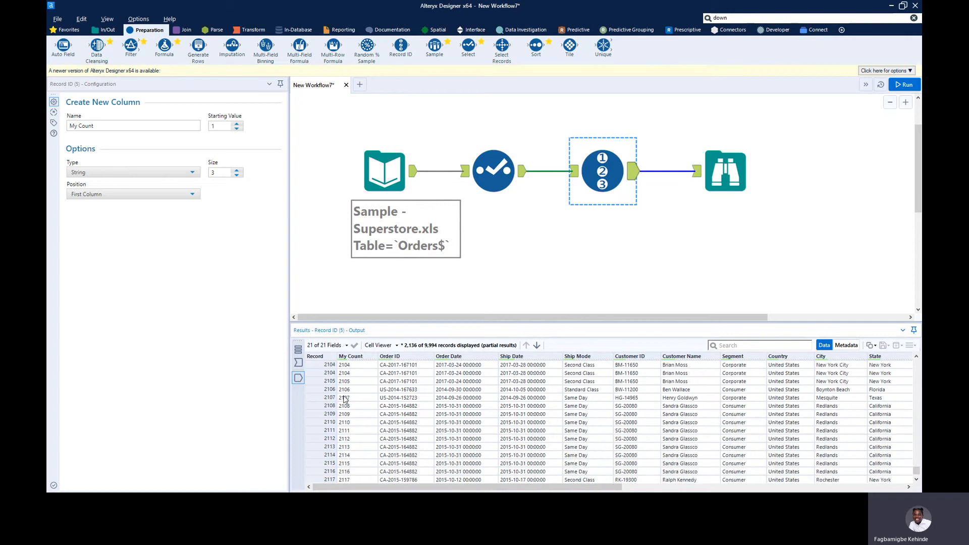
{"action": "scroll", "coordinate": [344, 399], "scroll_direction": "up", "scroll_amount": 5}
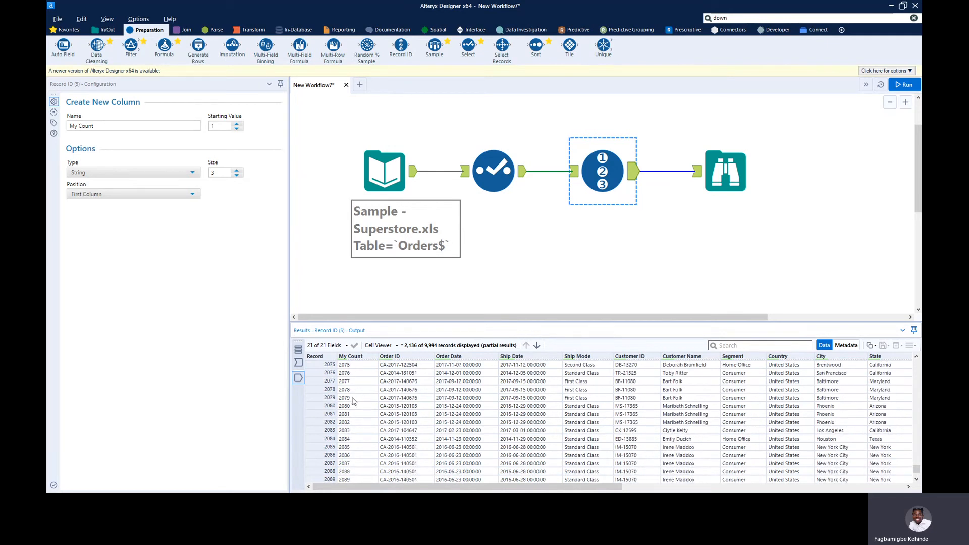
{"action": "left_click", "coordinate": [901, 87]}
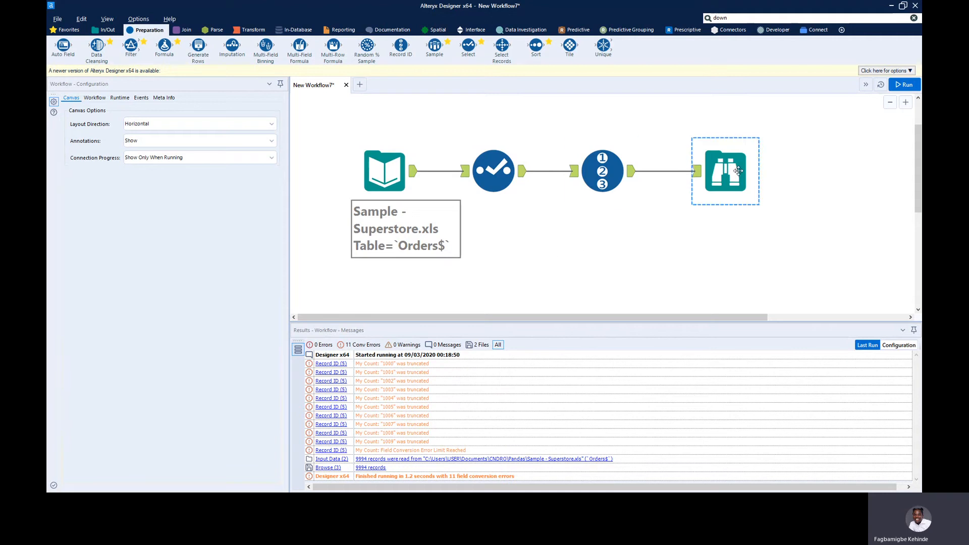
Inspect My Count in the Browse tool's results, checking the last records and those around record 1000
{"action": "left_click", "coordinate": [726, 174]}
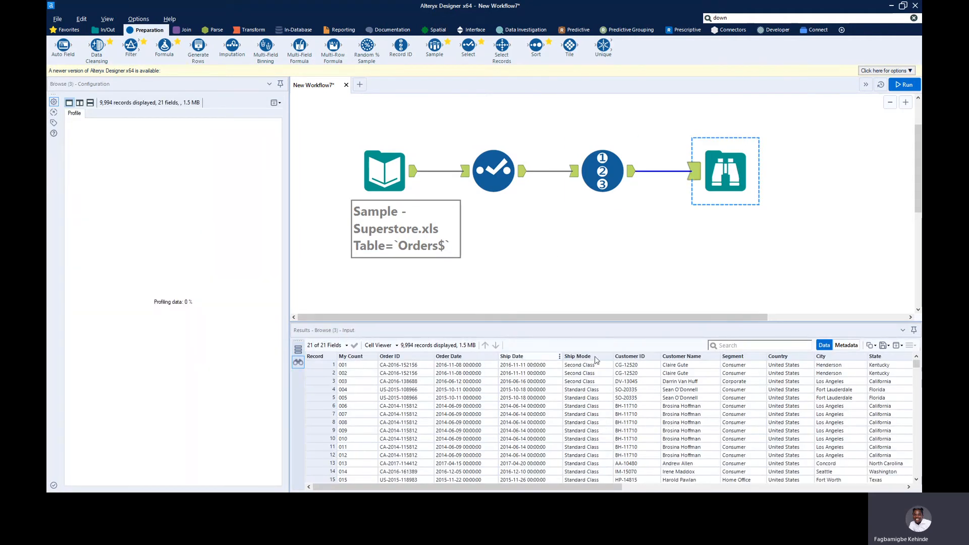
{"action": "left_click_drag", "start_coordinate": [918, 367], "coordinate": [919, 472]}
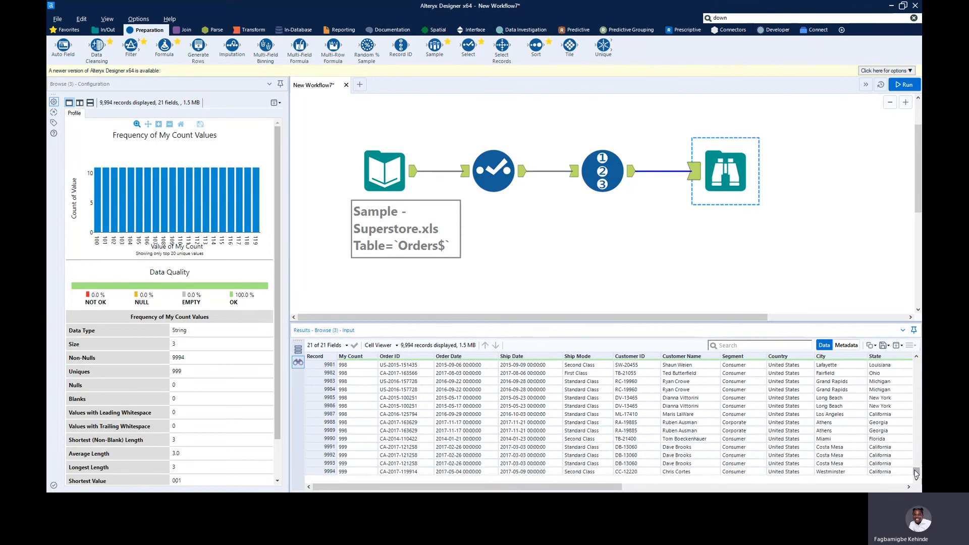
{"action": "left_click_drag", "start_coordinate": [915, 475], "coordinate": [916, 375]}
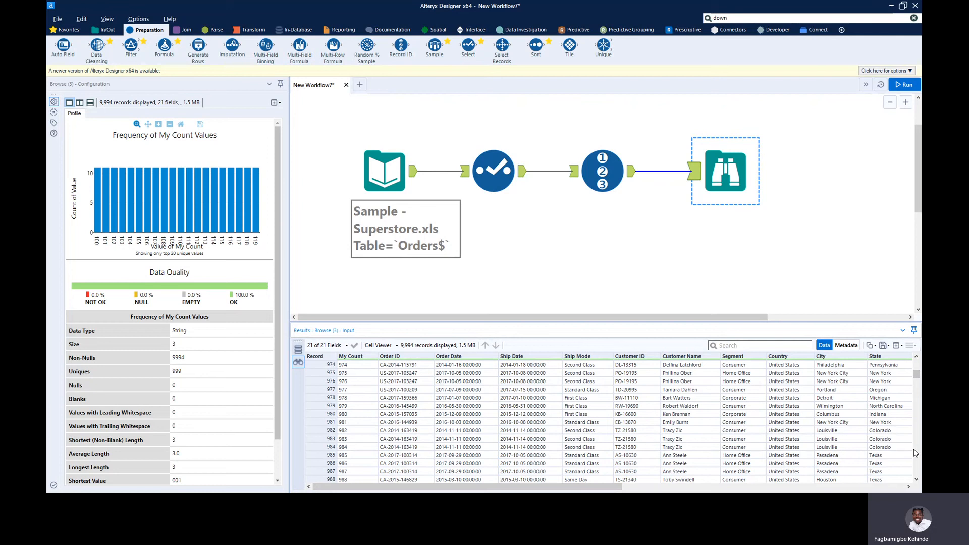
{"action": "scroll", "coordinate": [915, 479], "scroll_direction": "down", "scroll_amount": 6}
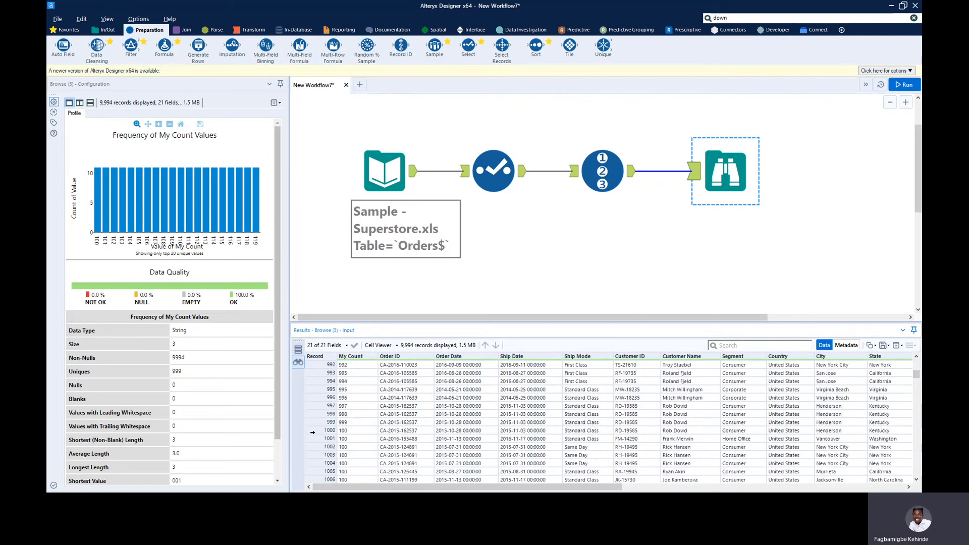
{"action": "left_click", "coordinate": [313, 430]}
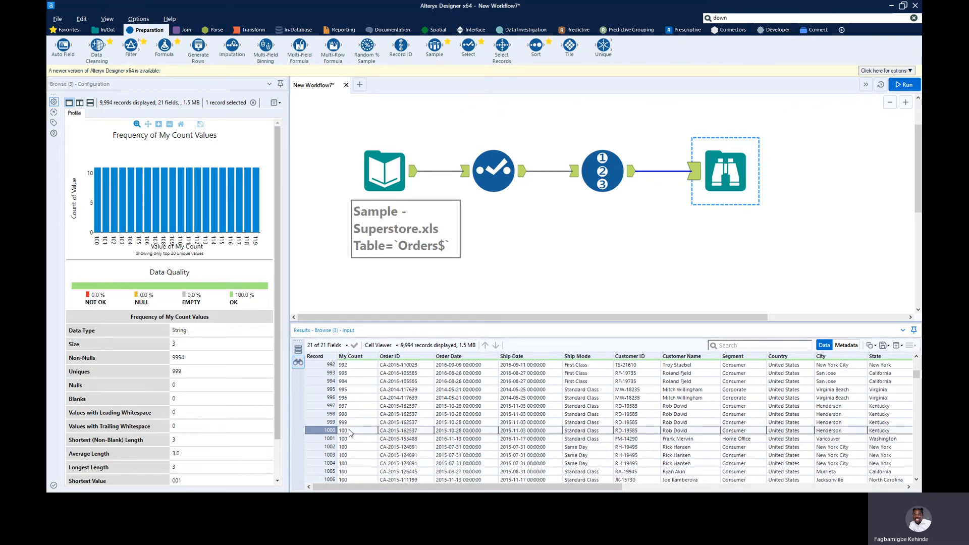
Switch My Count in the Record ID tool to Int64 and back to String, and raise its size to 8
{"action": "left_click", "coordinate": [602, 171]}
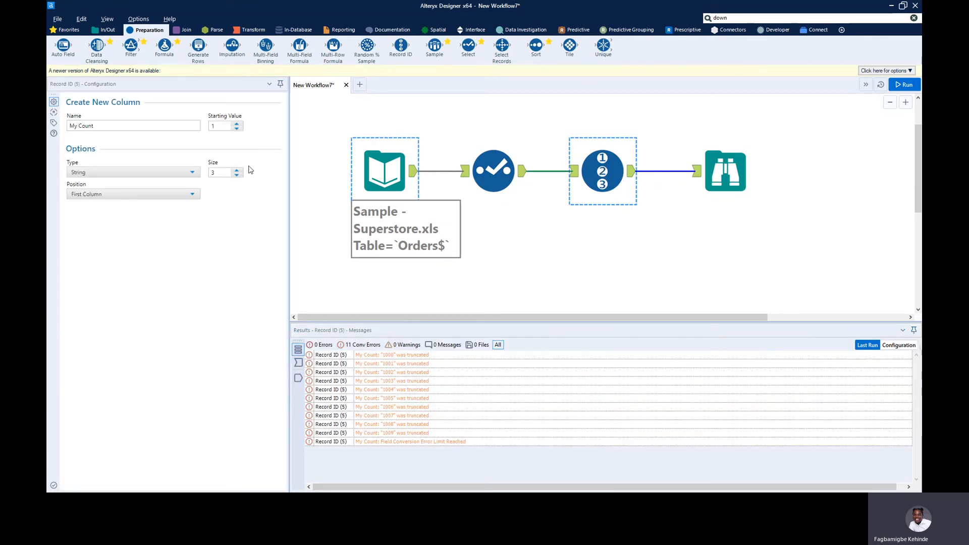
{"action": "left_click", "coordinate": [186, 172]}
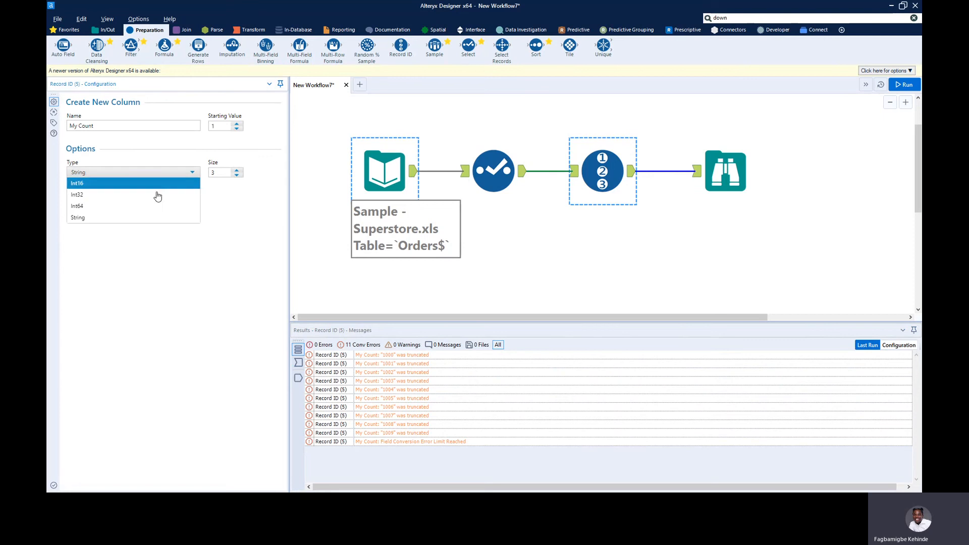
{"action": "left_click", "coordinate": [137, 207]}
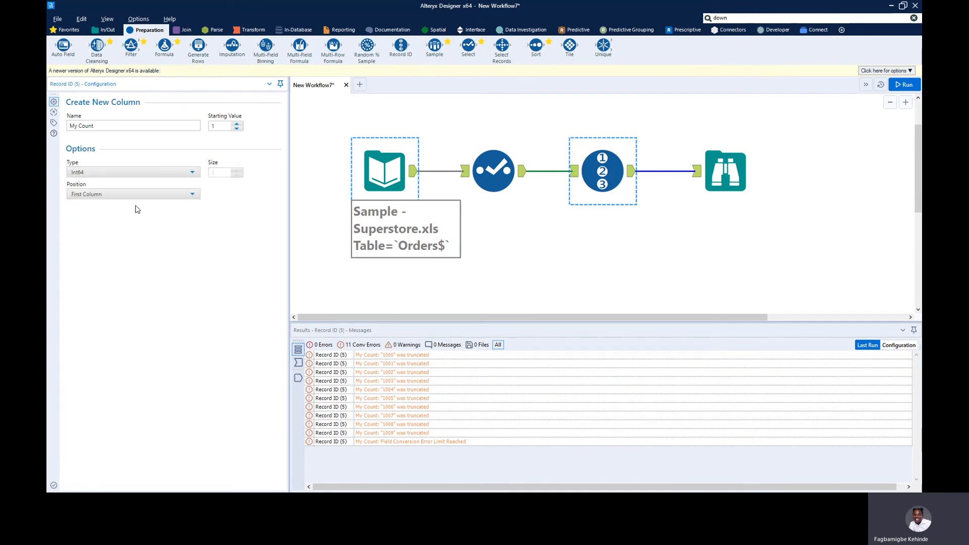
{"action": "left_click", "coordinate": [165, 172]}
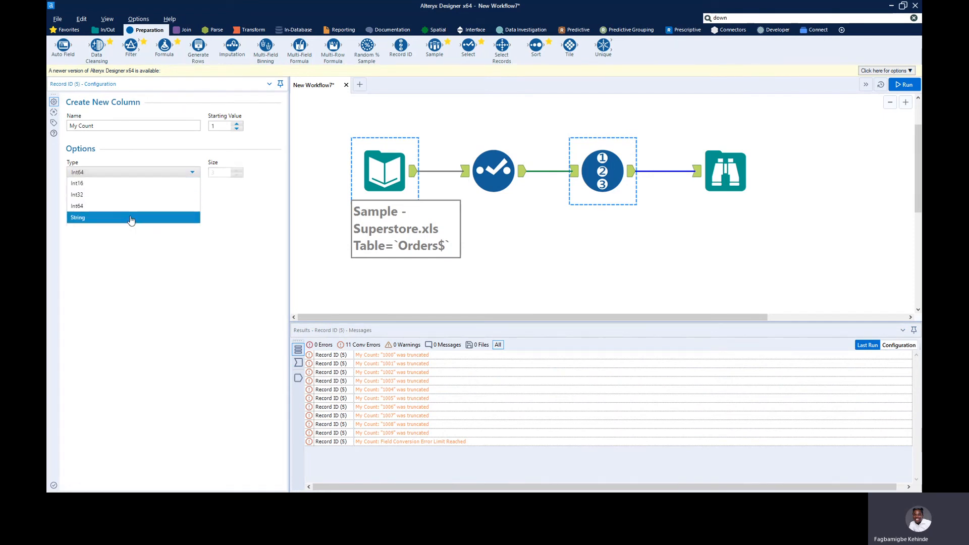
{"action": "left_click", "coordinate": [130, 218]}
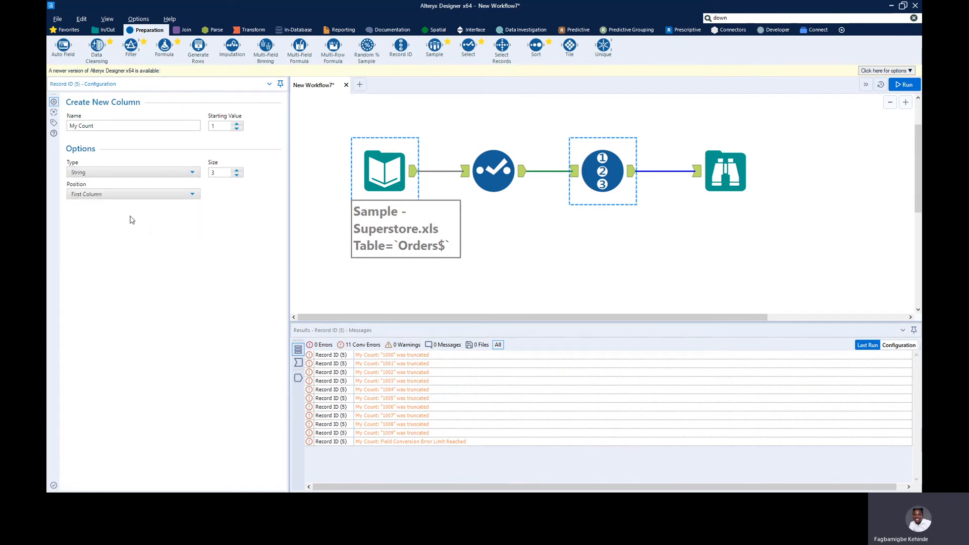
{"action": "left_click", "coordinate": [237, 171]}
{"action": "left_click", "coordinate": [237, 171]}
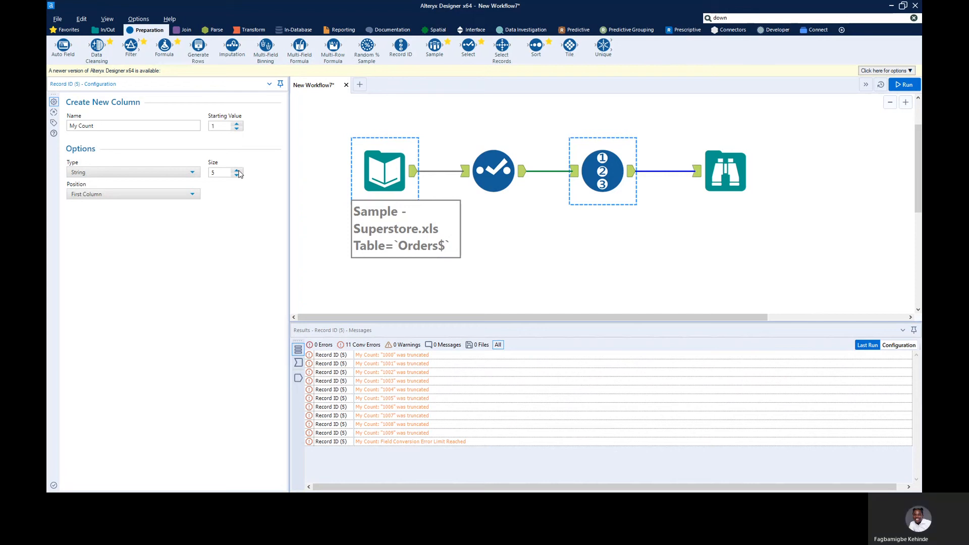
{"action": "left_click", "coordinate": [236, 171]}
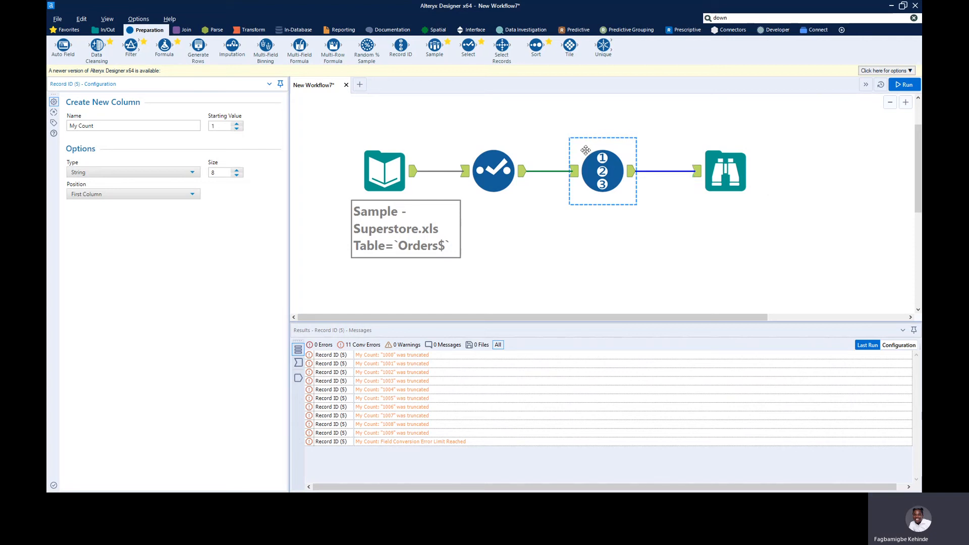
Set the My Count column's type to Int64 and rerun the workflow
{"action": "left_click", "coordinate": [171, 173]}
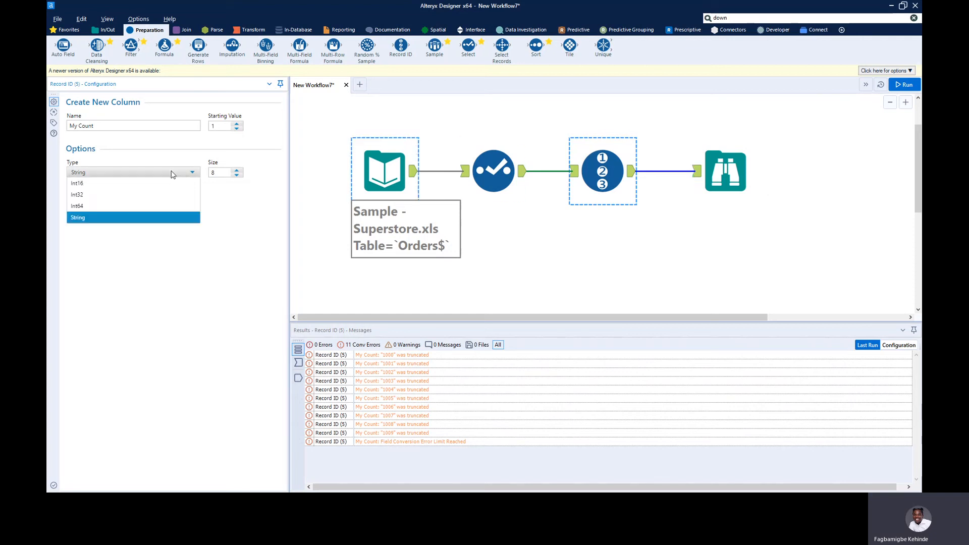
{"action": "left_click", "coordinate": [101, 206]}
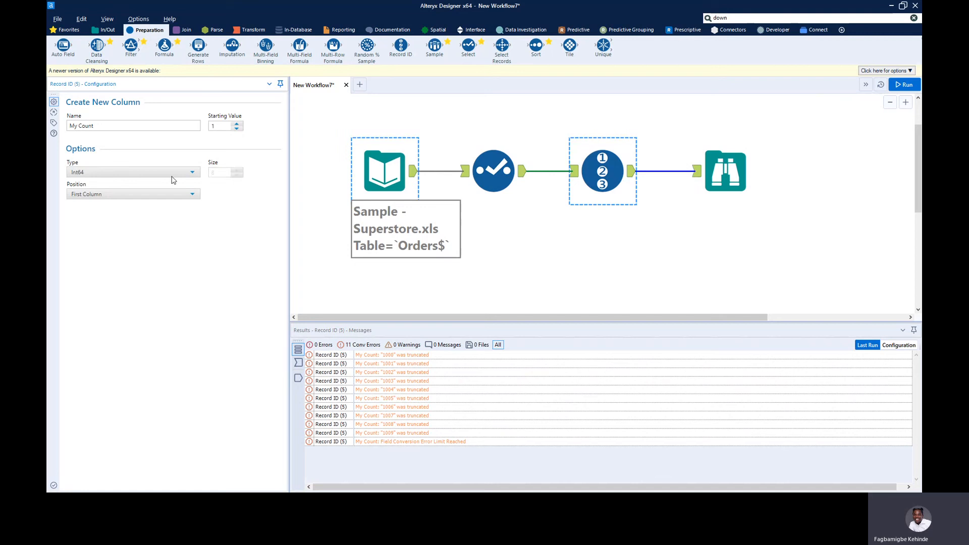
{"action": "left_click", "coordinate": [904, 85]}
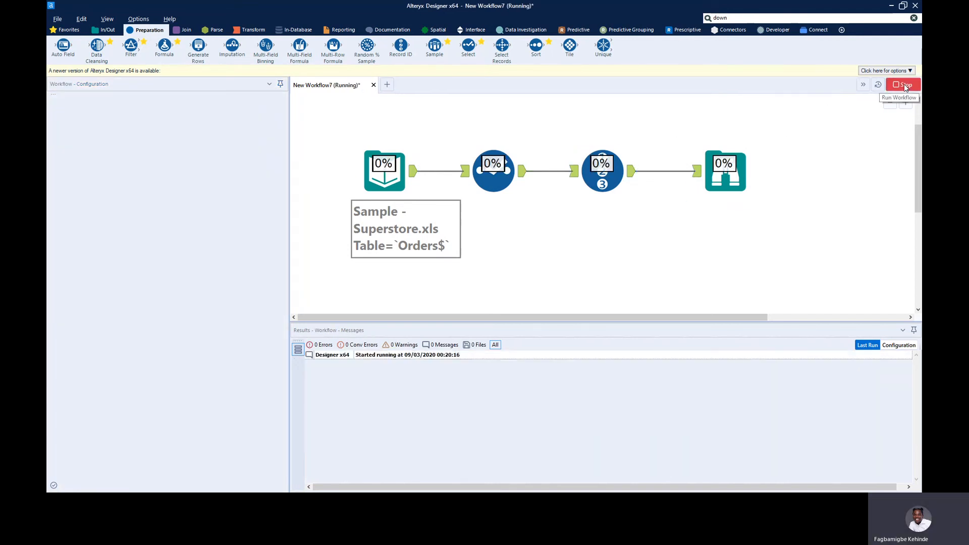
View the numeric My Count values in the Browse tool's results and switch to the Record ID presentation slide
{"action": "left_click", "coordinate": [612, 145]}
{"action": "left_click", "coordinate": [732, 171]}
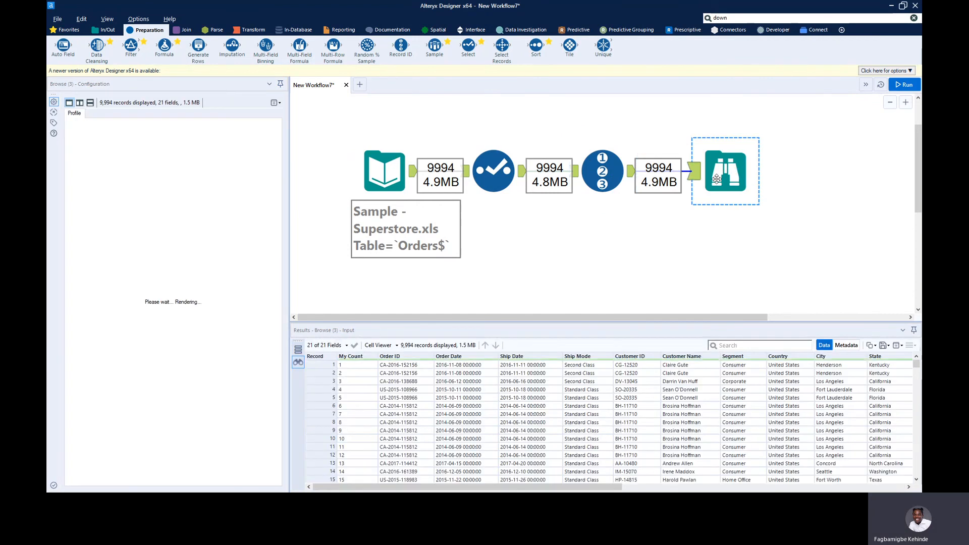
{"action": "key", "text": "alt+Tab"}
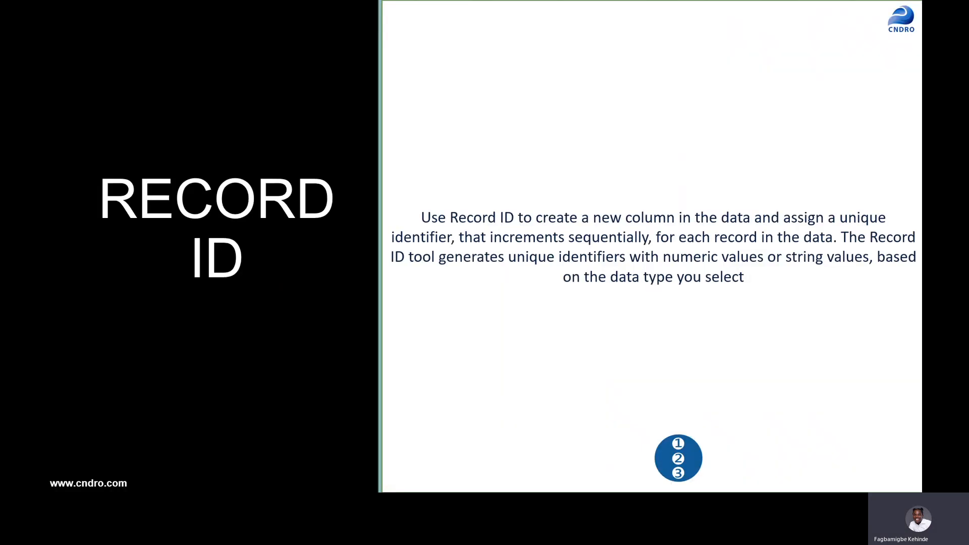